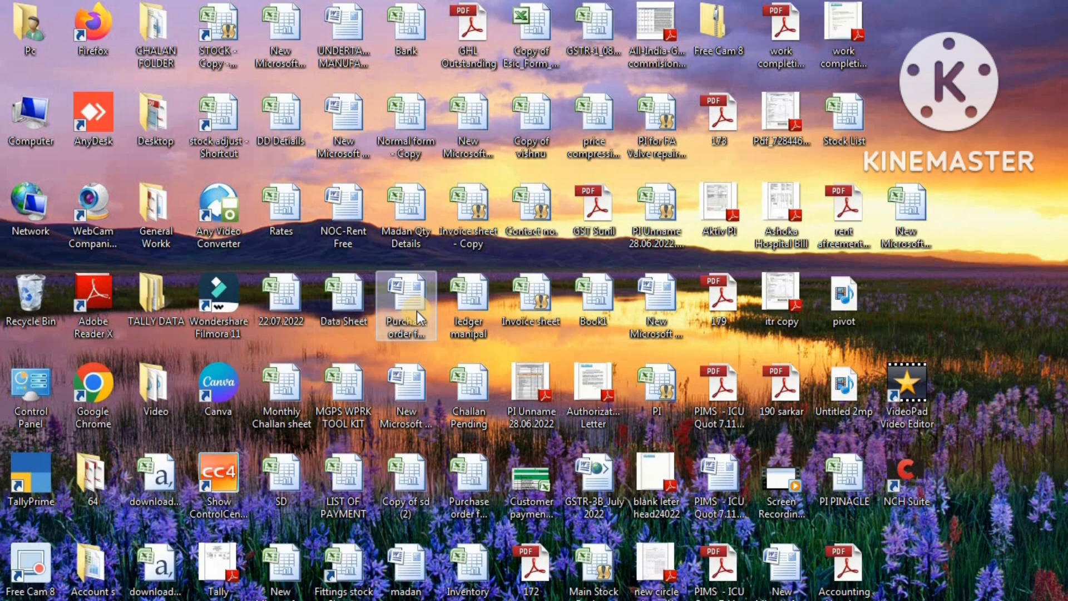
Switch to the E-Way Bill site in Firefox and log in with the saved credentials and the displayed captcha code
mouse_move(281, 600)
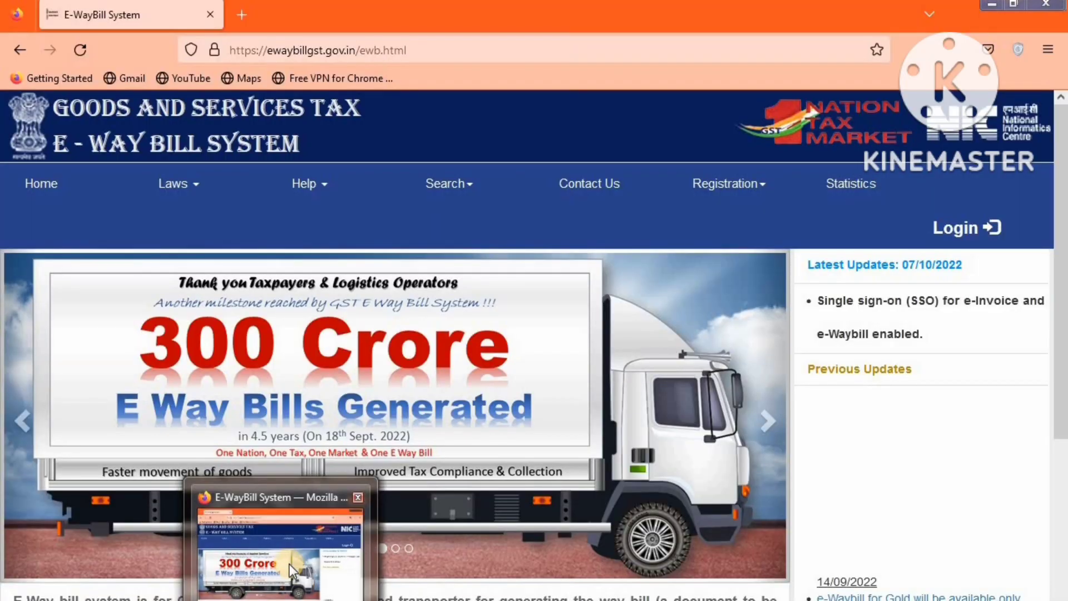
left_click(289, 565)
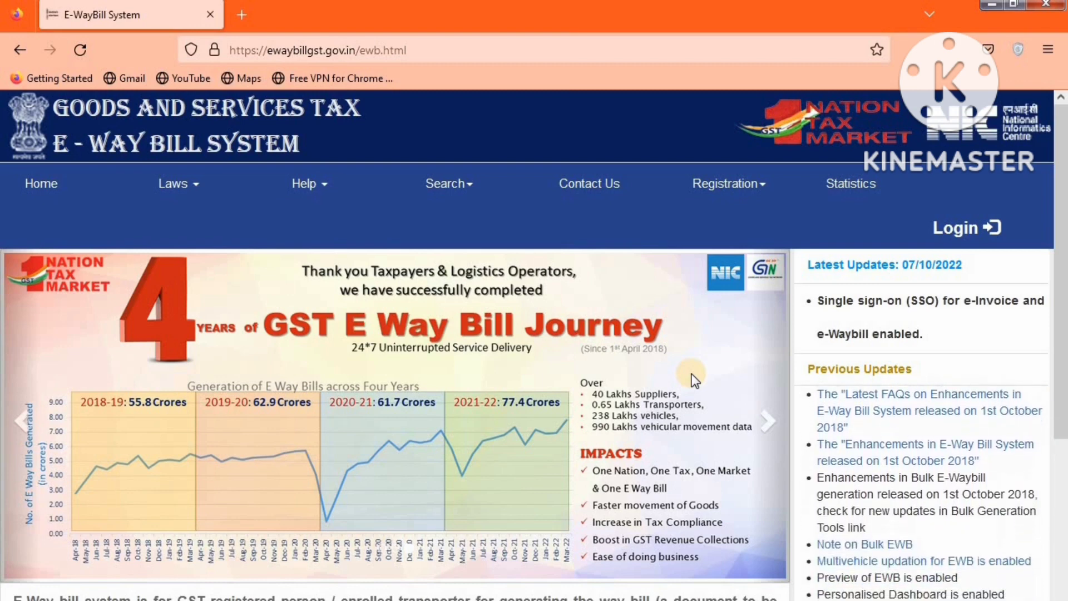
mouse_move(751, 186)
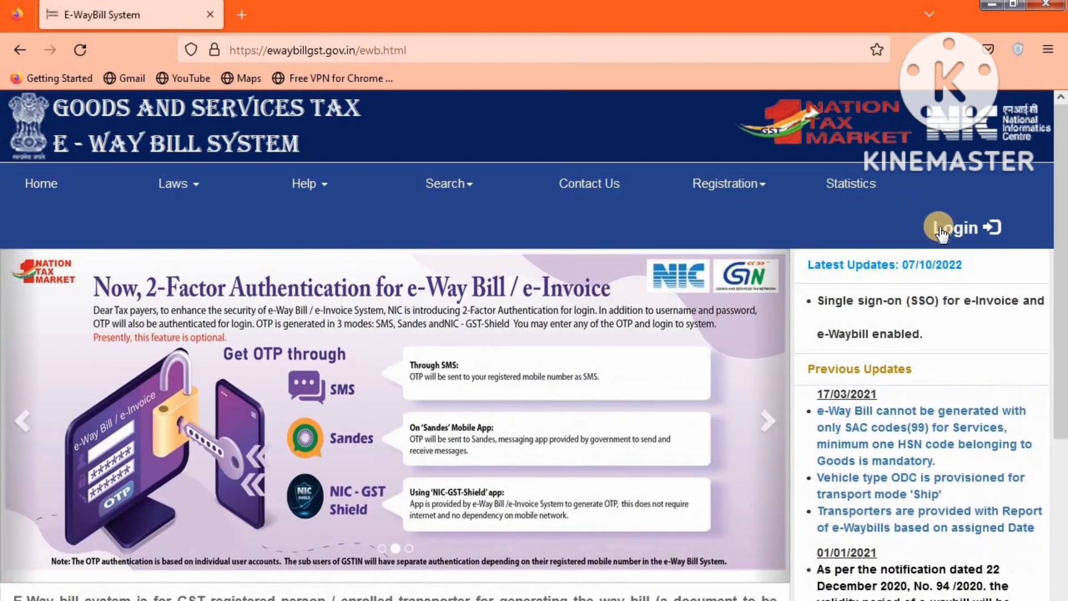
left_click(952, 227)
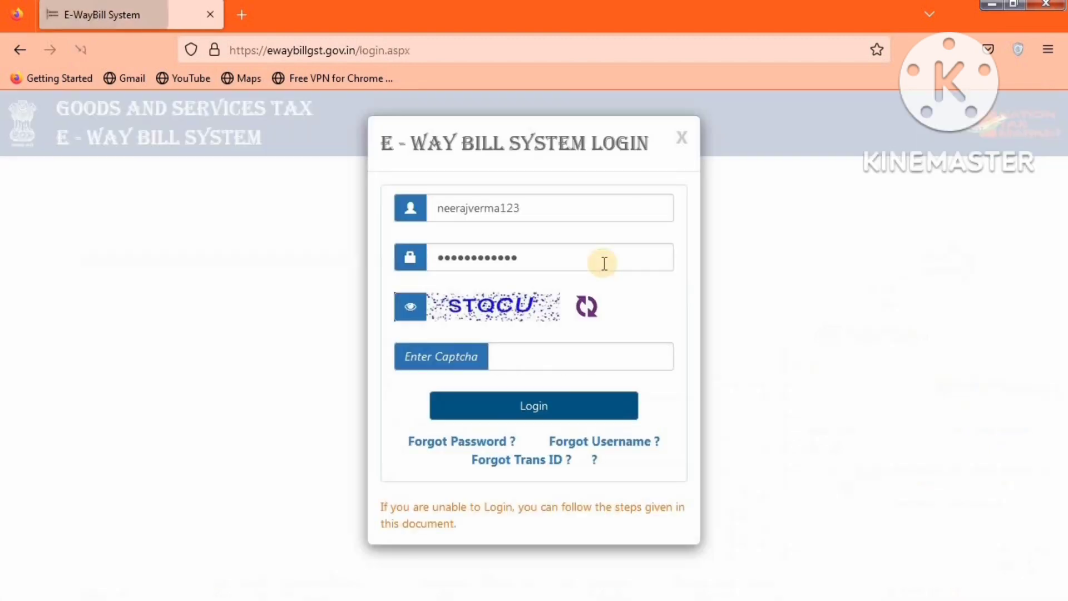
left_click(566, 355)
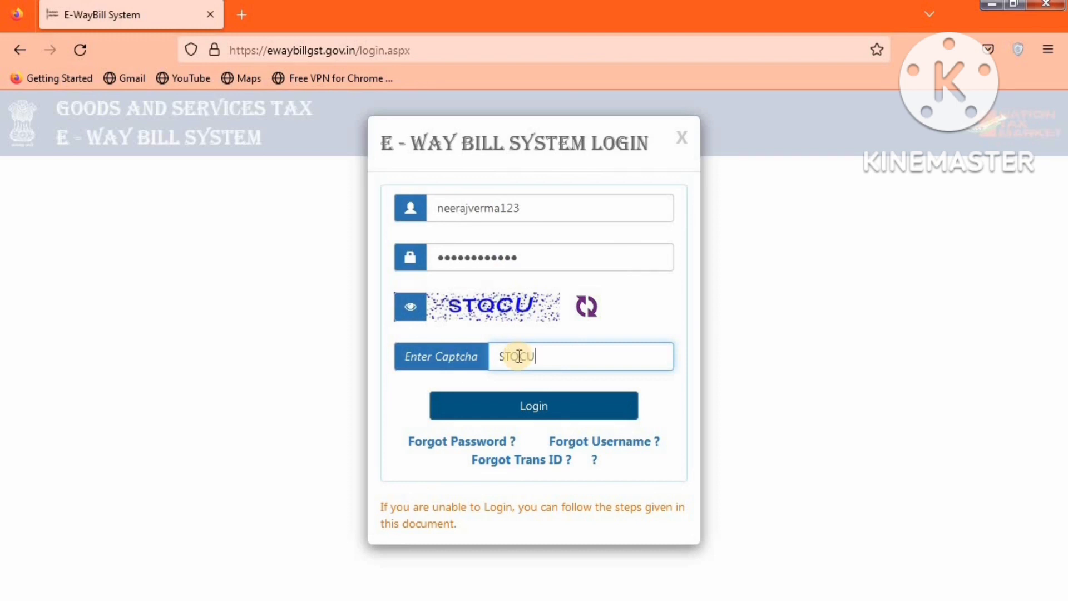
left_click(519, 403)
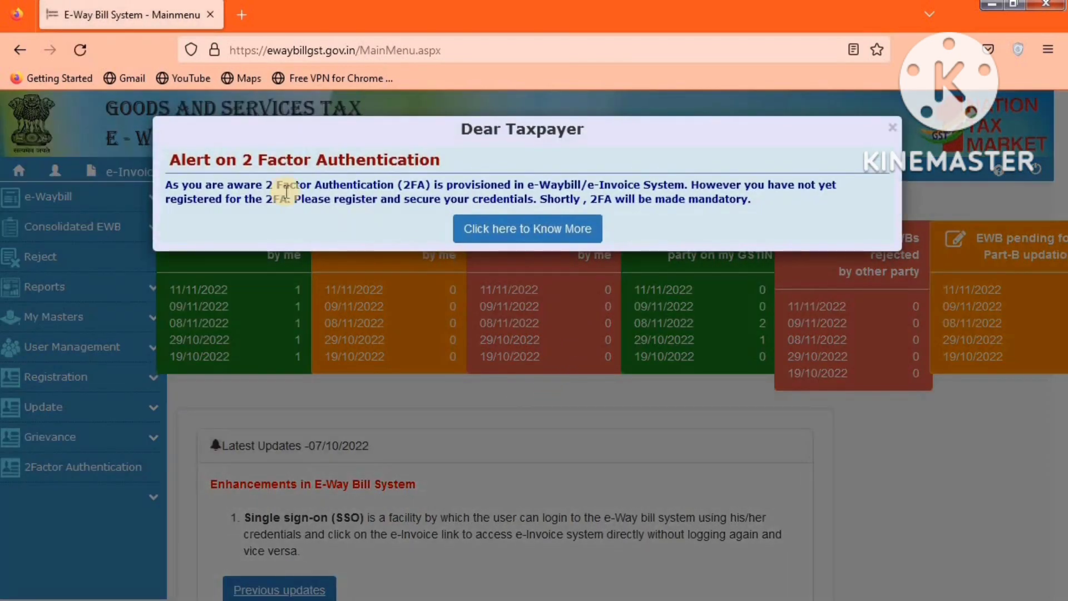
Dismiss the two-factor authentication alert and open the entry form for generating a new e-way bill
left_click(892, 130)
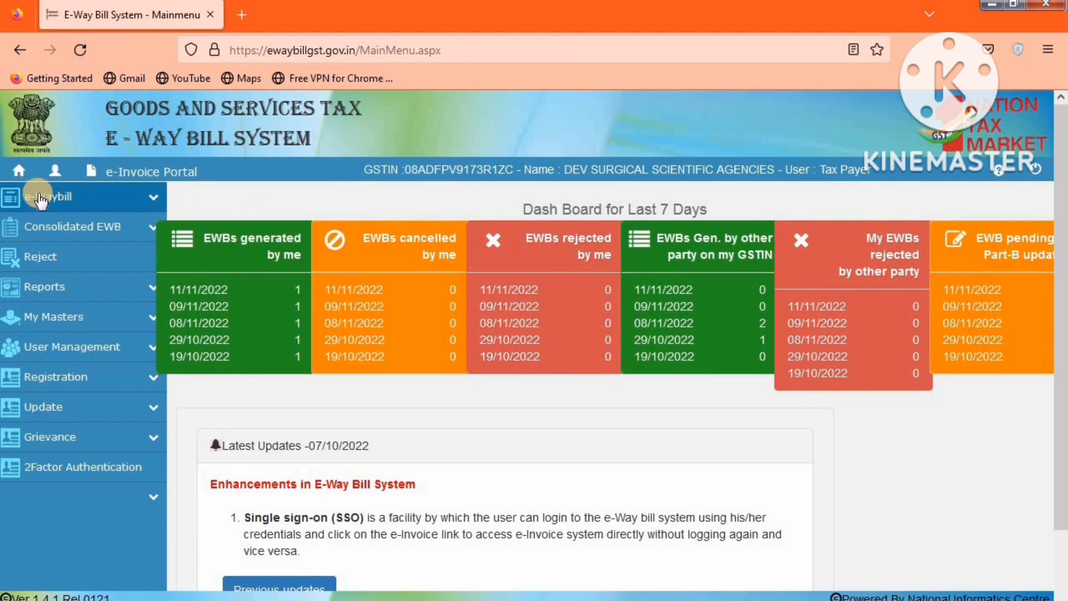
left_click(151, 199)
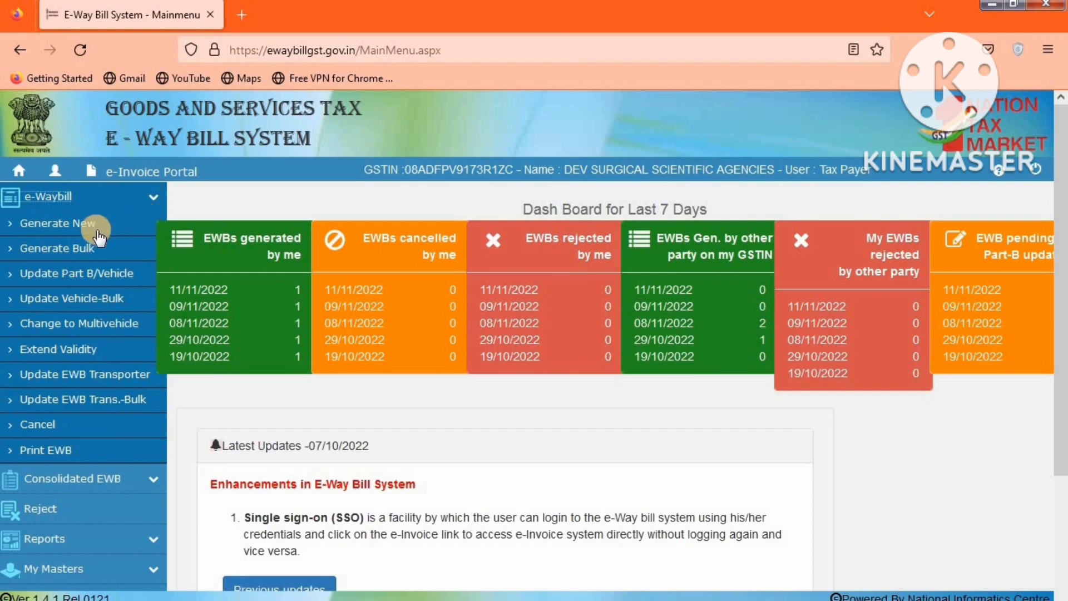
left_click(71, 224)
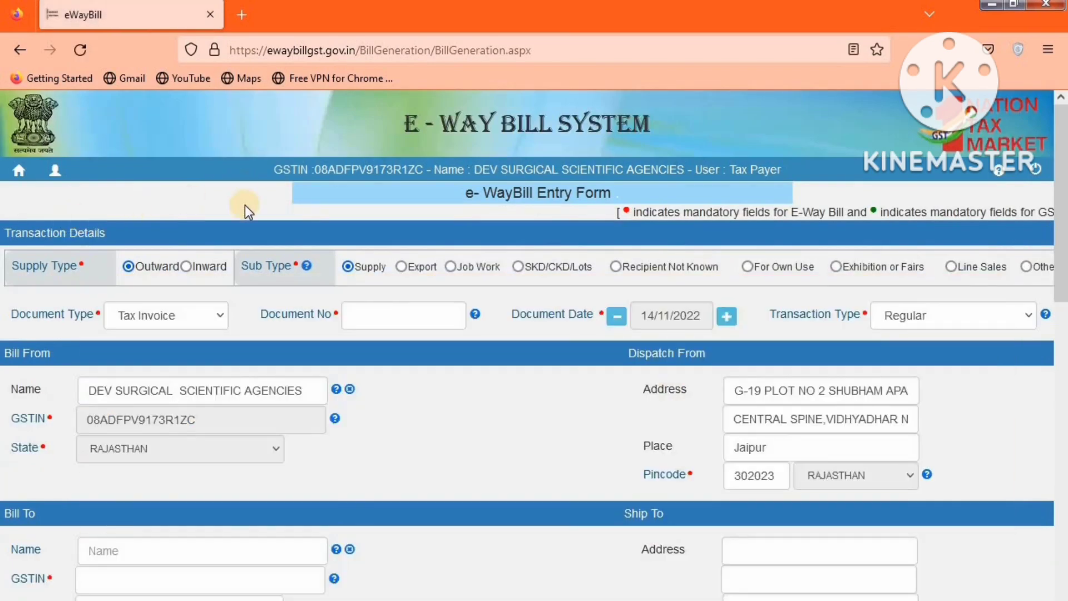
scroll(325, 220, "down", 3)
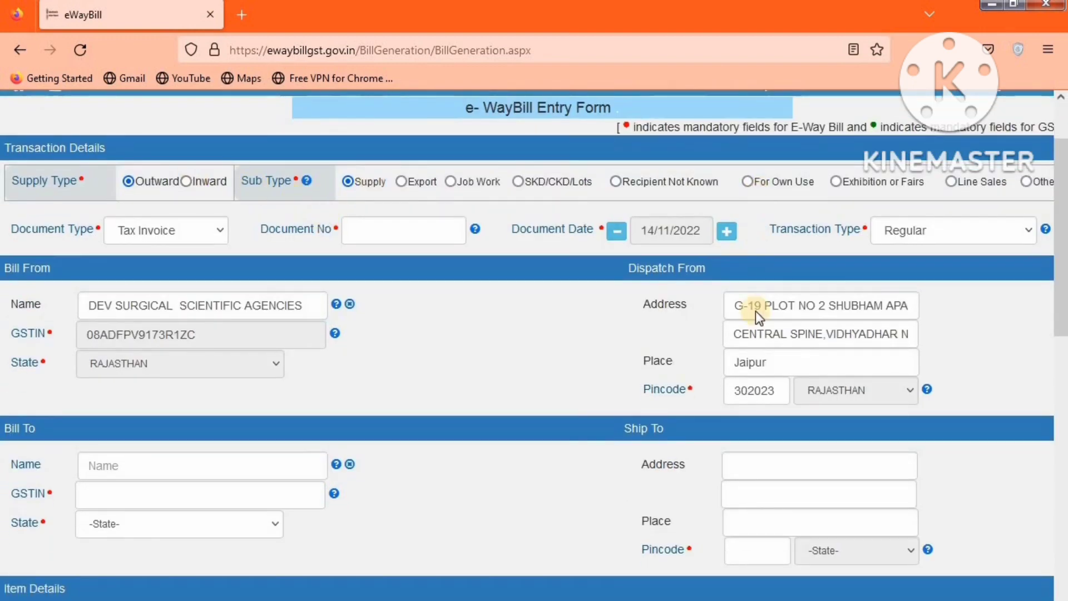
scroll(740, 358, "up", 3)
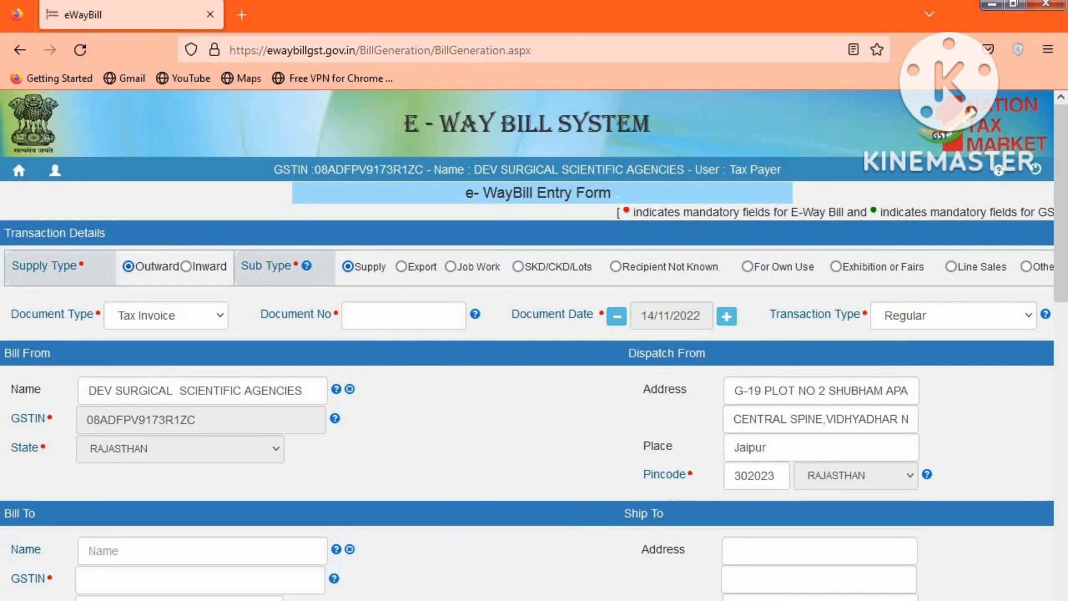
Review the seller's address and the buyer's details on the tax invoice in Adobe Reader, and return to the e-way bill form
left_click(381, 599)
scroll(429, 236, "up", 1)
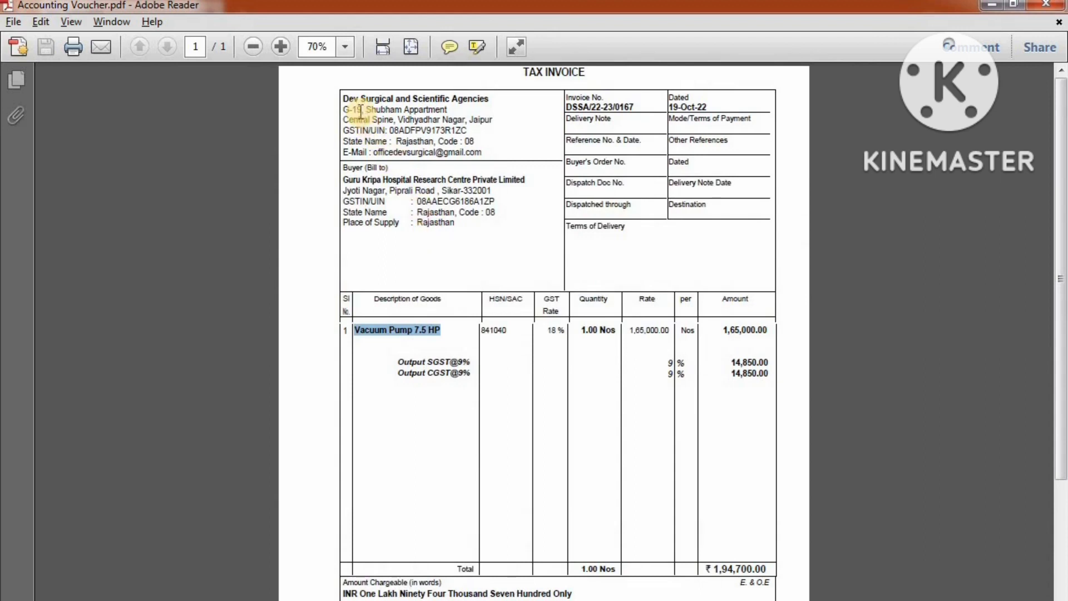
left_click(401, 266)
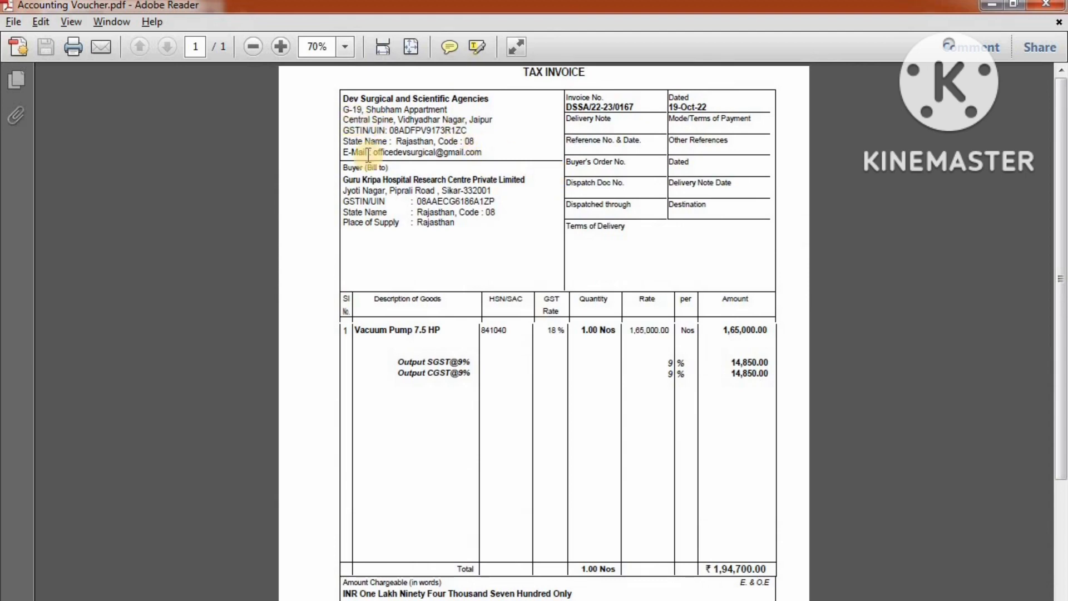
left_click_drag(342, 179, 526, 180)
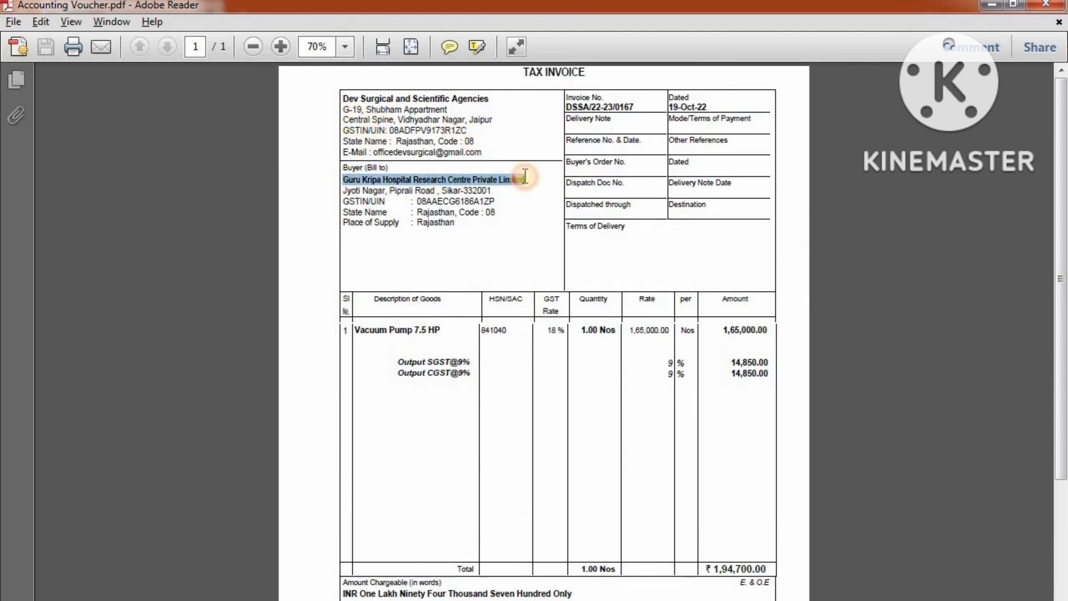
left_click(509, 207)
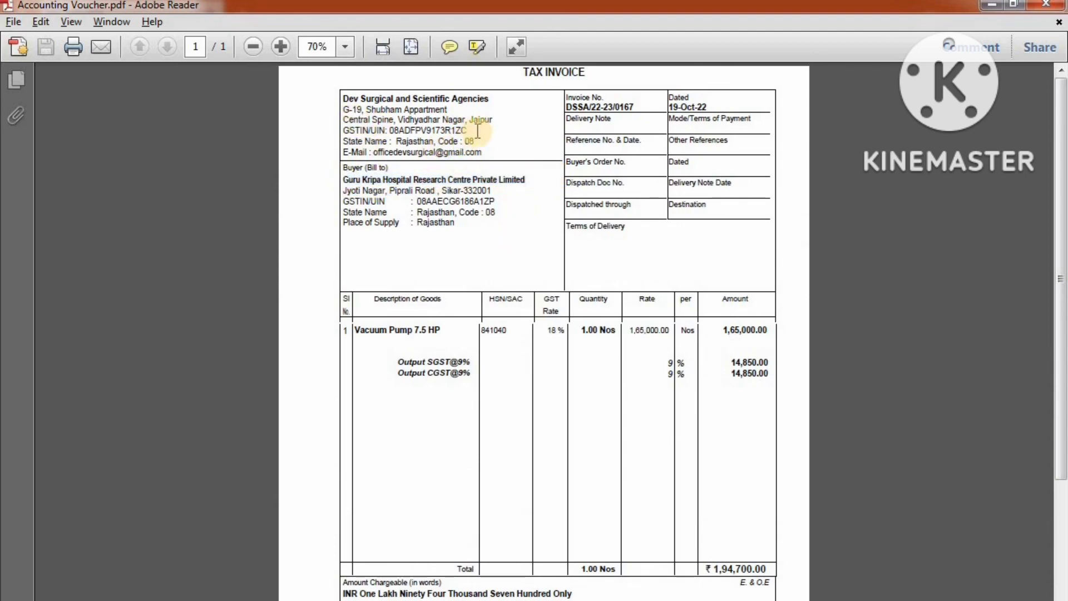
left_click_drag(492, 119, 349, 119)
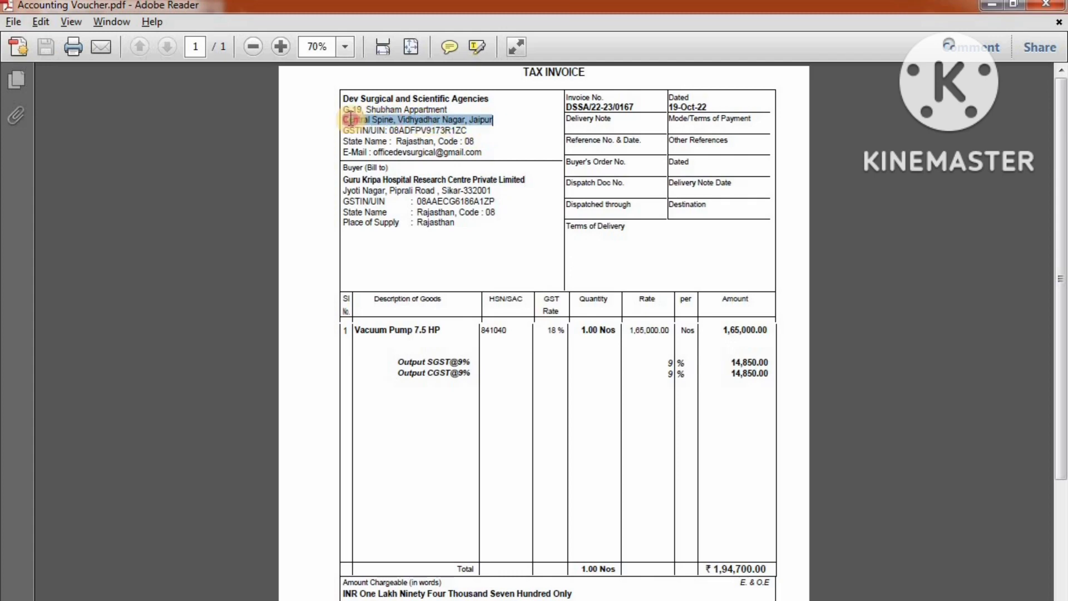
left_click(511, 257)
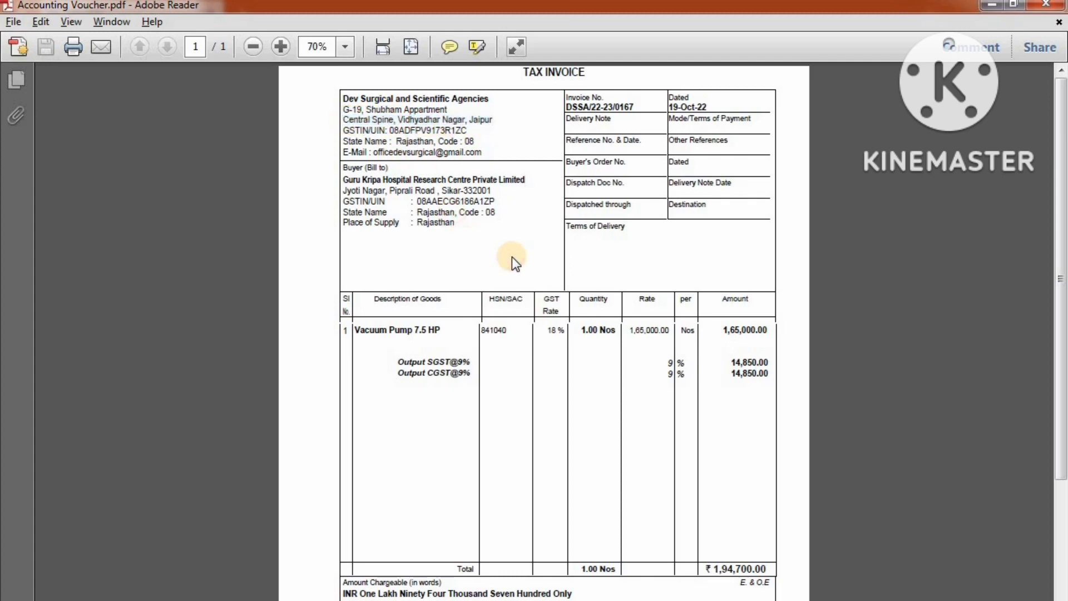
left_click(417, 599)
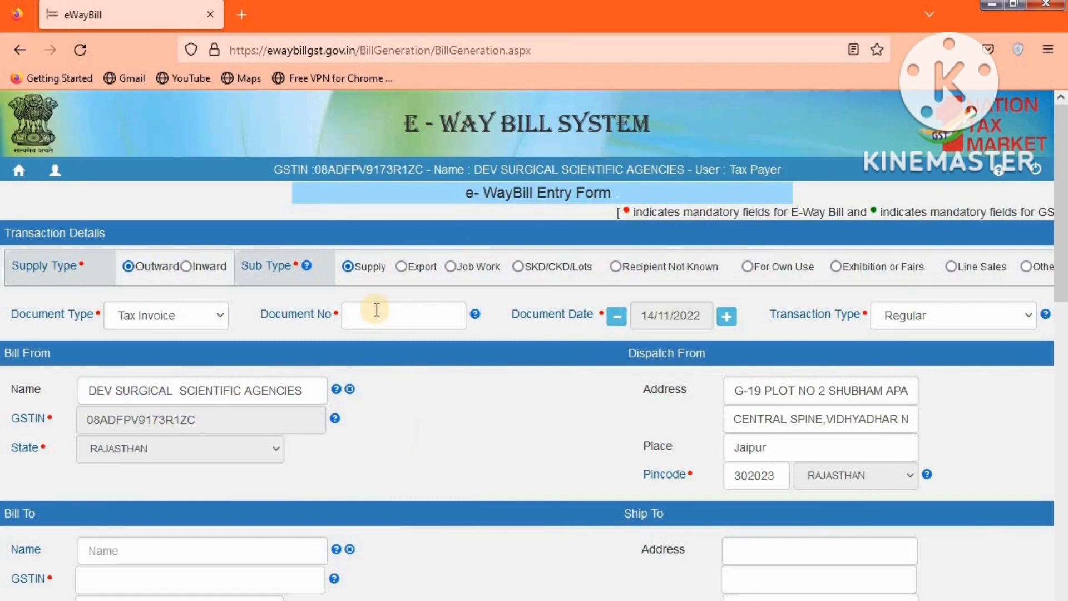
Copy the invoice number from the PDF tax invoice into the form's Document No
left_click(376, 309)
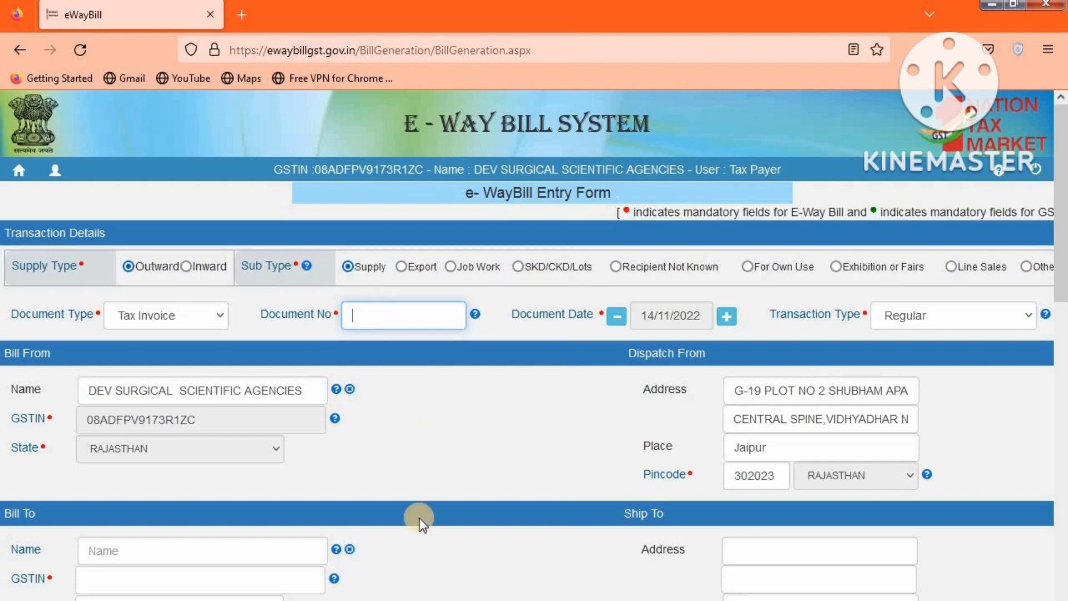
left_click(356, 596)
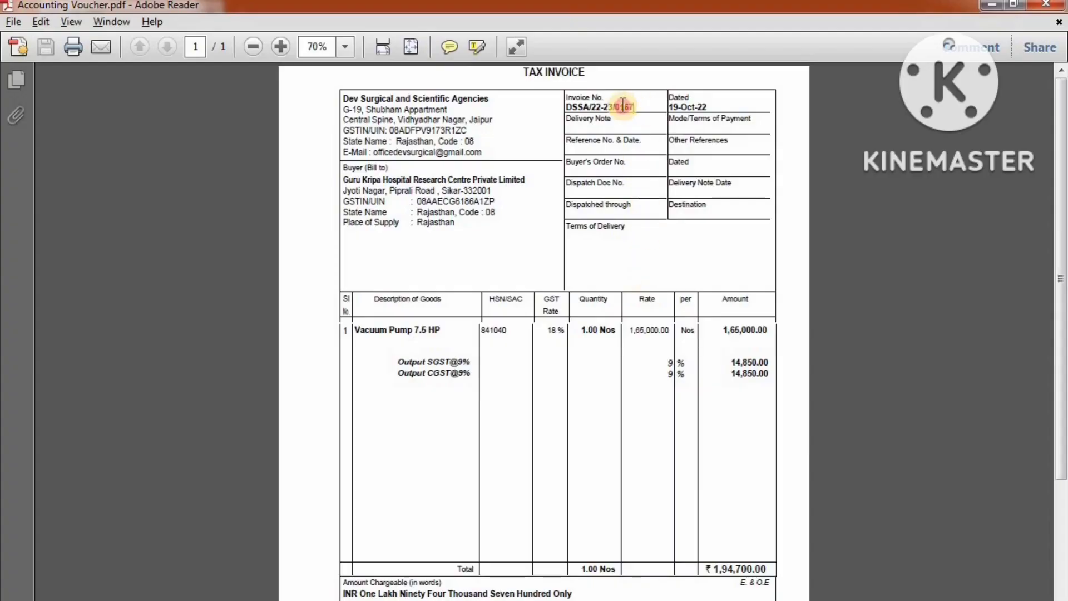
double_click(618, 107)
key("ctrl+c")
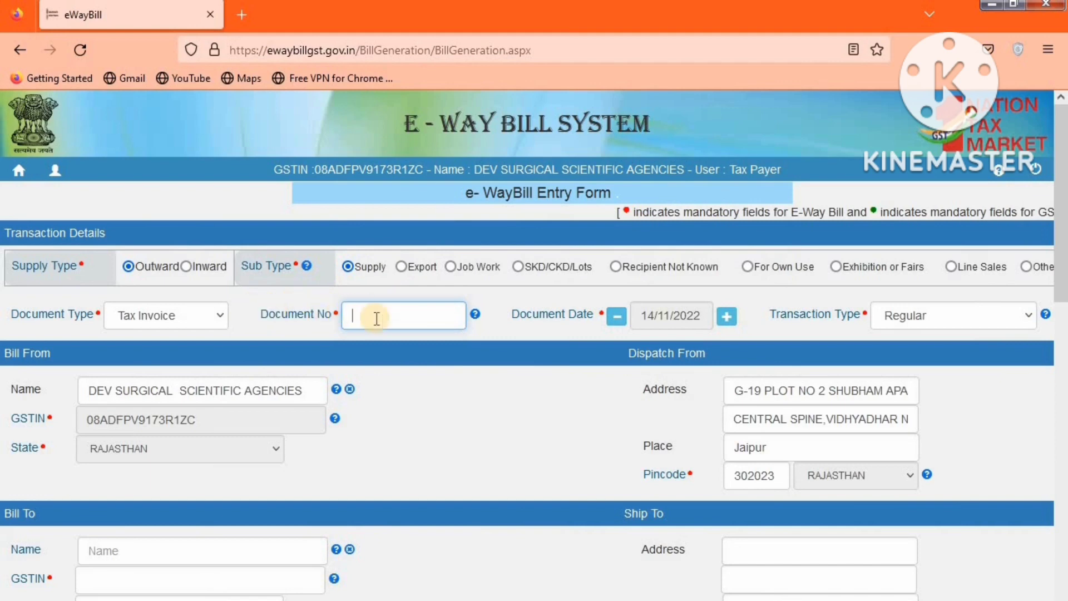
key("alt+Tab")
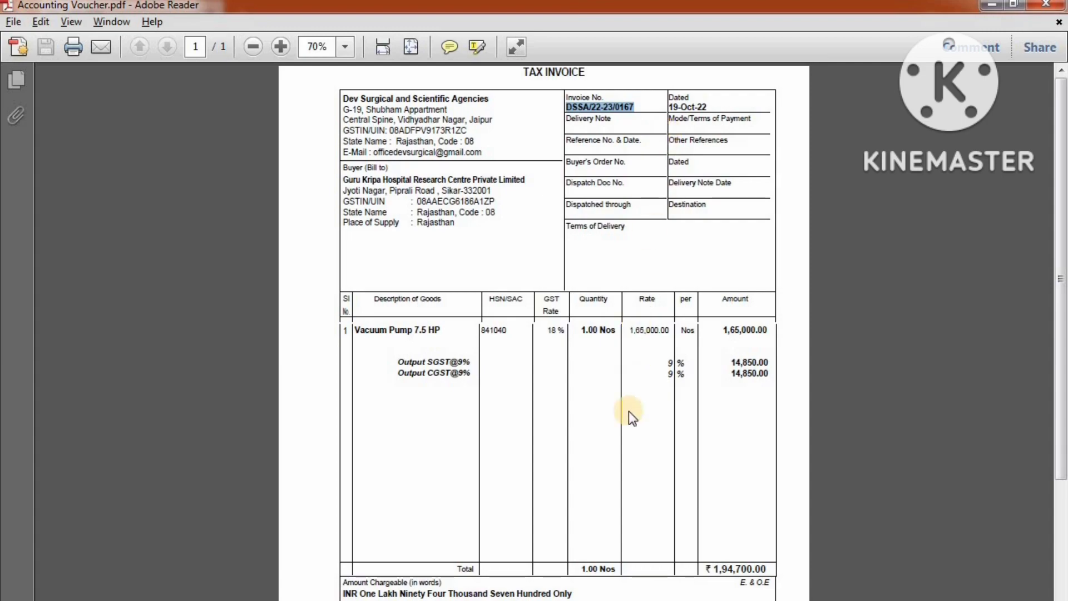
key("alt+Tab")
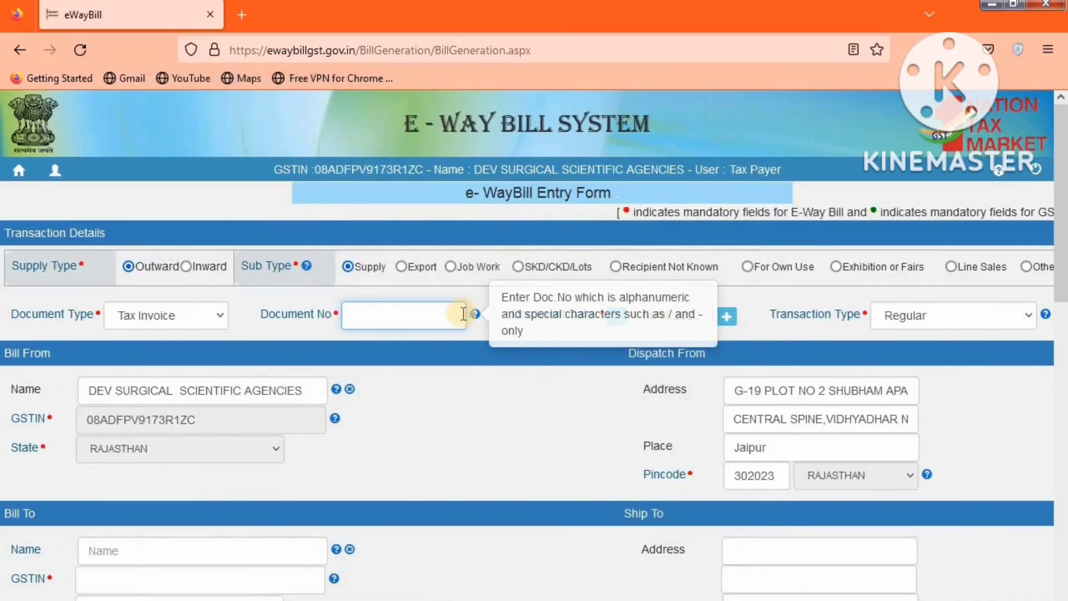
key("ctrl+v")
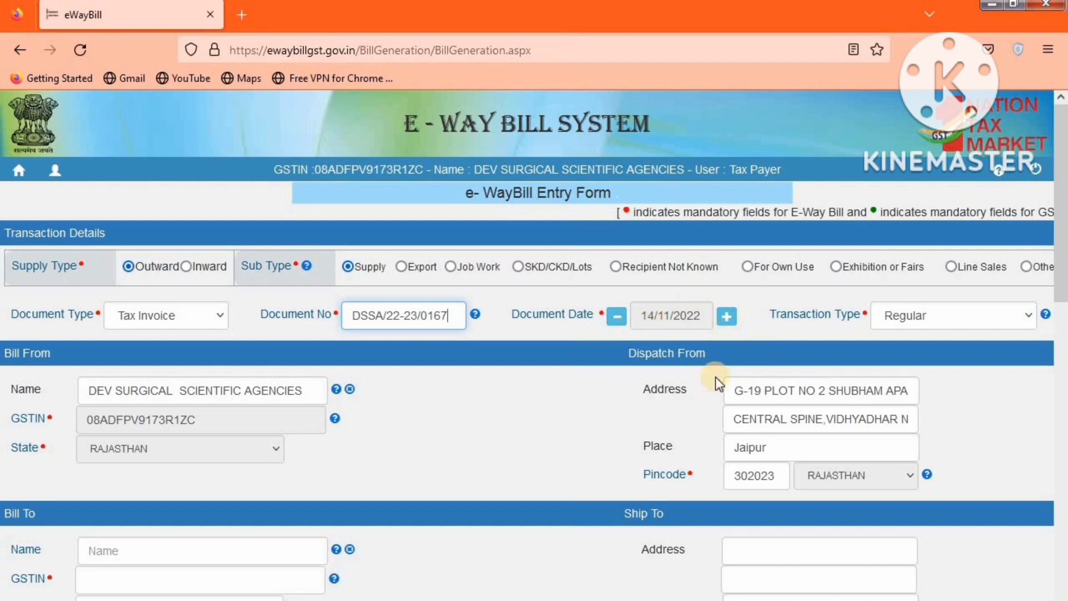
left_click_drag(91, 389, 256, 400)
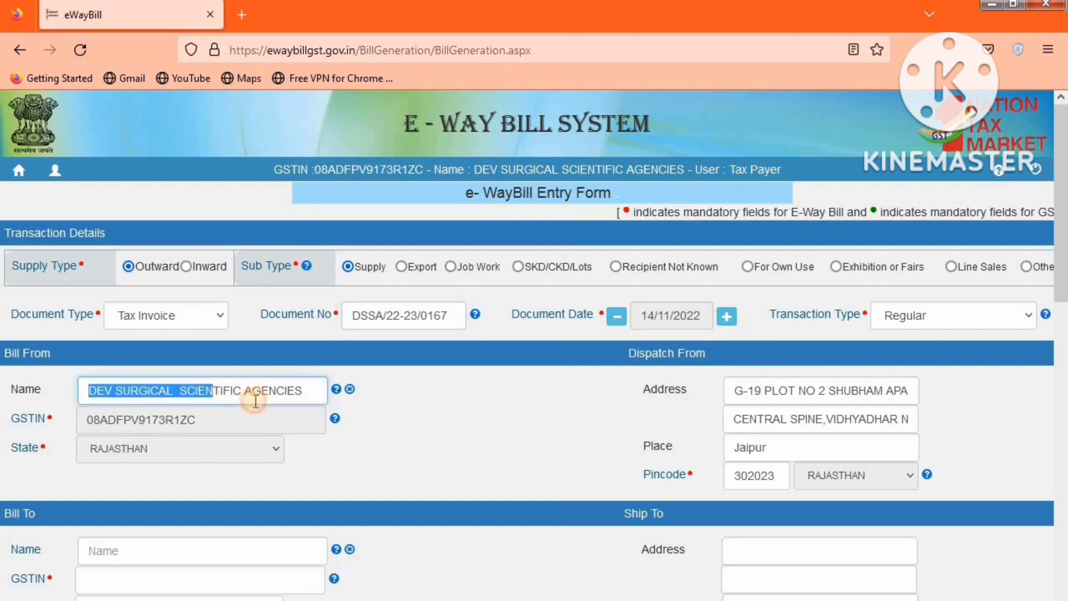
left_click(410, 396)
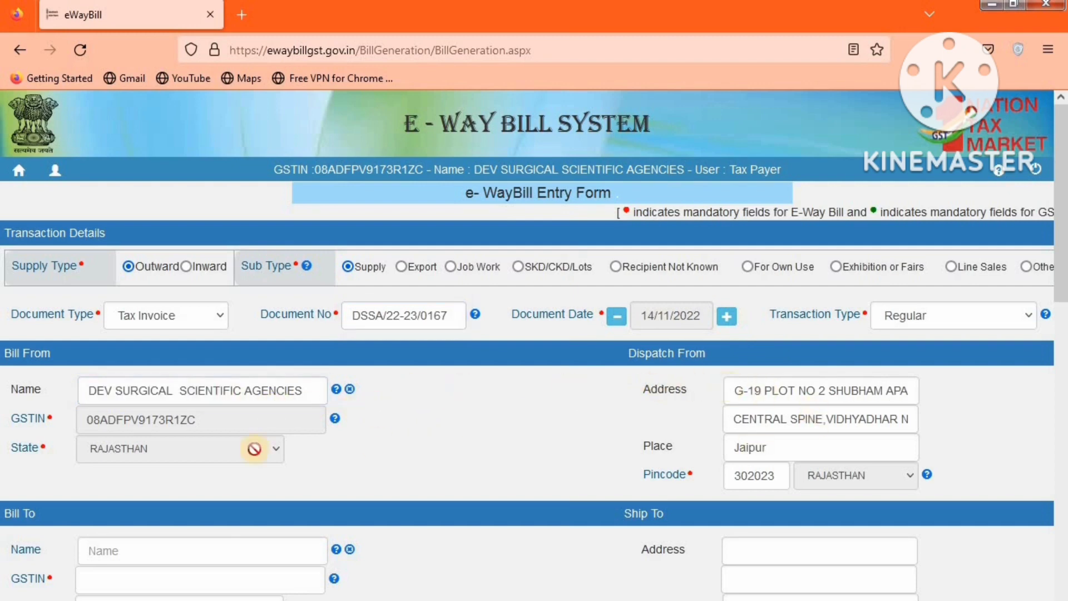
Copy the buyer's GSTIN from the PDF tax invoice into the Bill To section to fill in the recipient's details
scroll(259, 453, "down", 3)
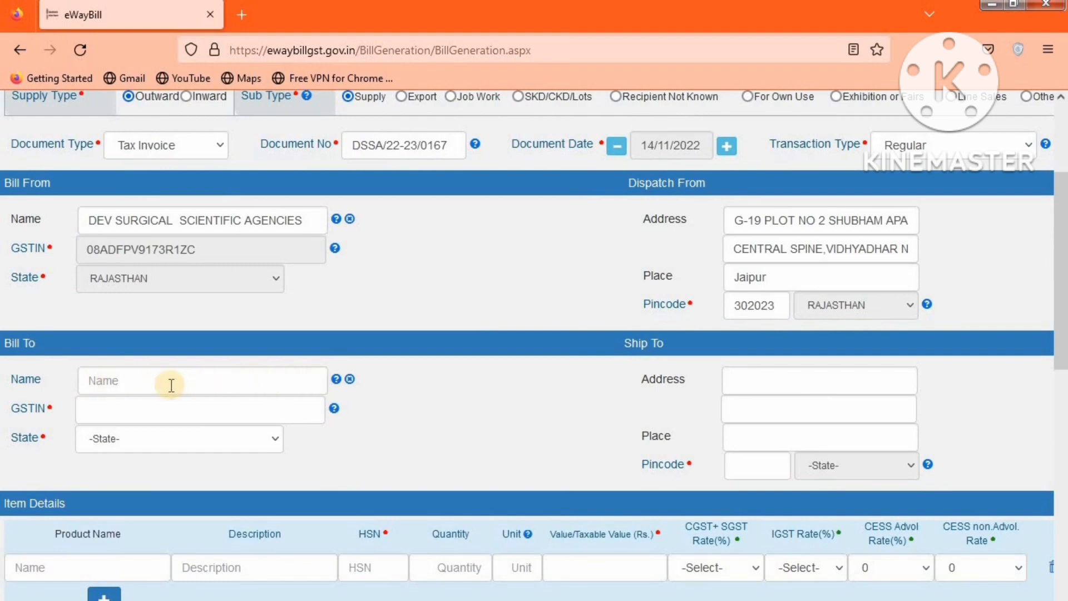
mouse_move(335, 383)
left_click(266, 407)
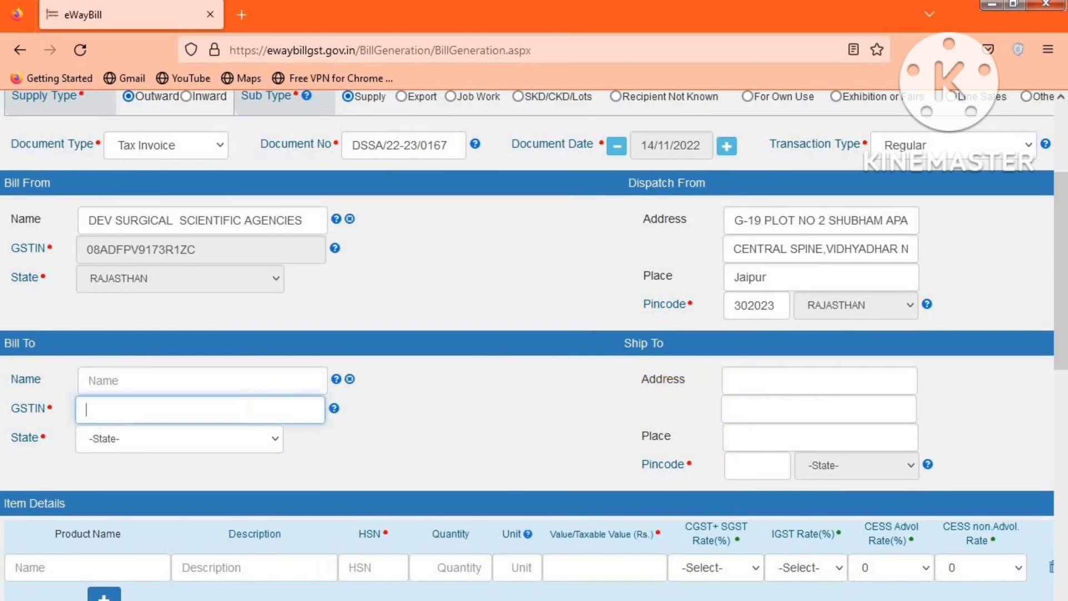
key("alt+Tab")
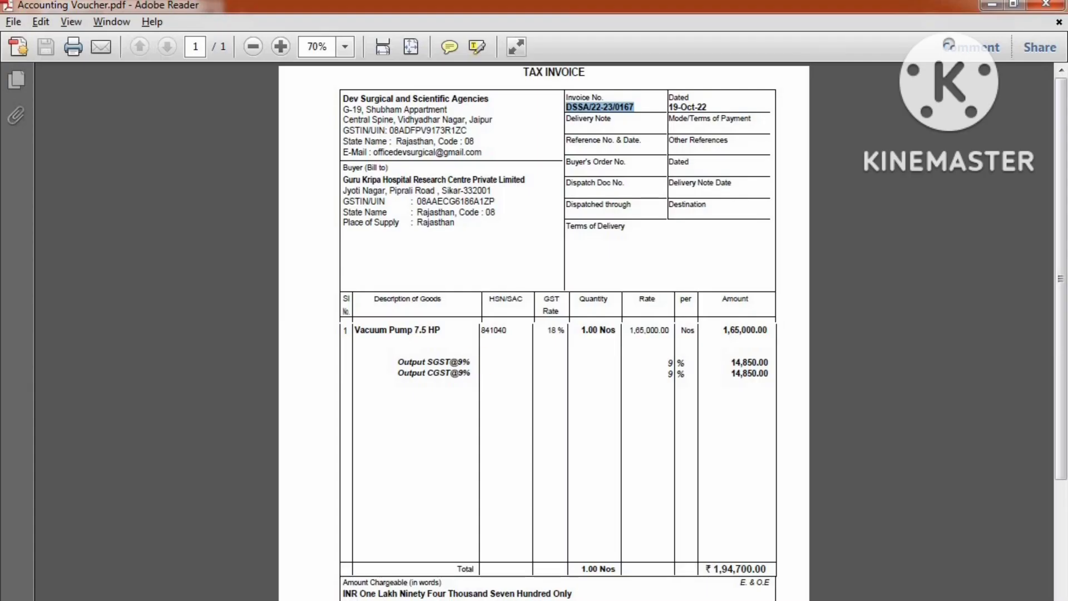
left_click_drag(501, 201, 419, 200)
left_click(513, 209)
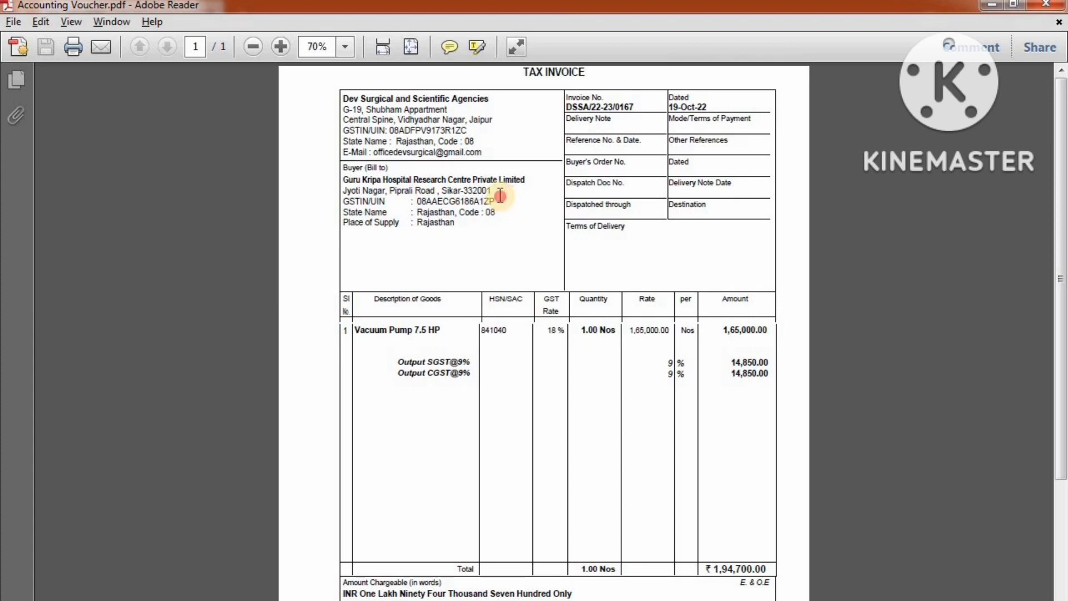
left_click_drag(500, 195, 413, 203)
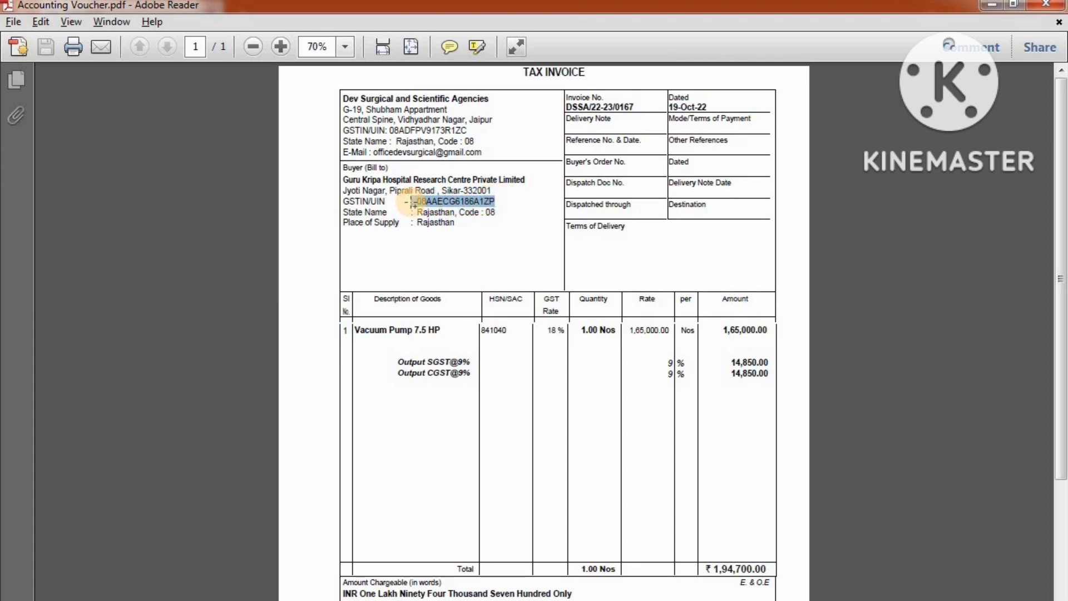
left_click(497, 202)
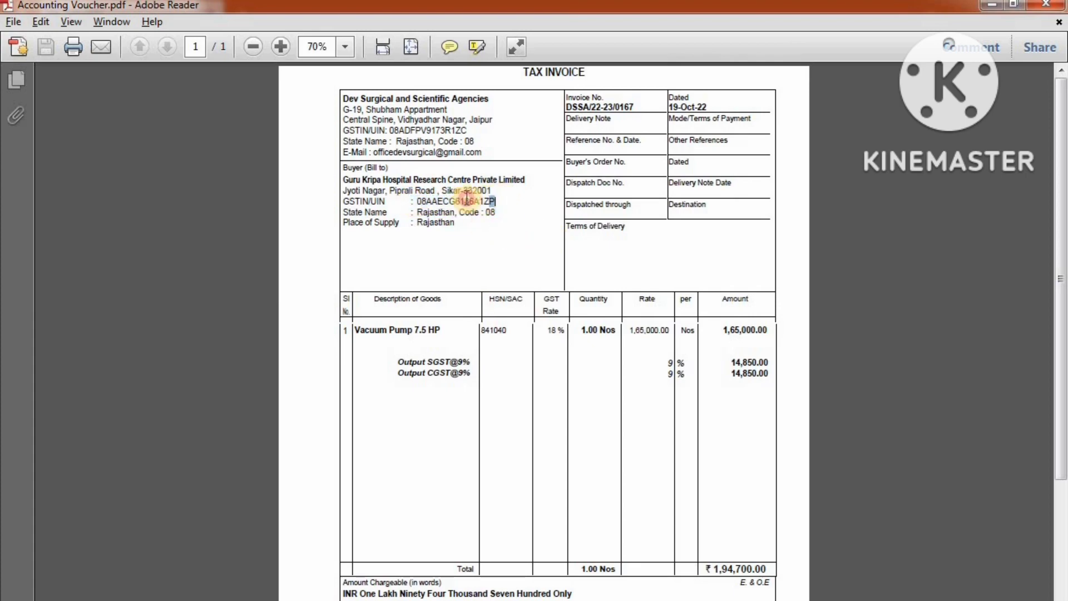
left_click_drag(466, 199, 500, 204)
key("ctrl+c")
key("alt+Tab")
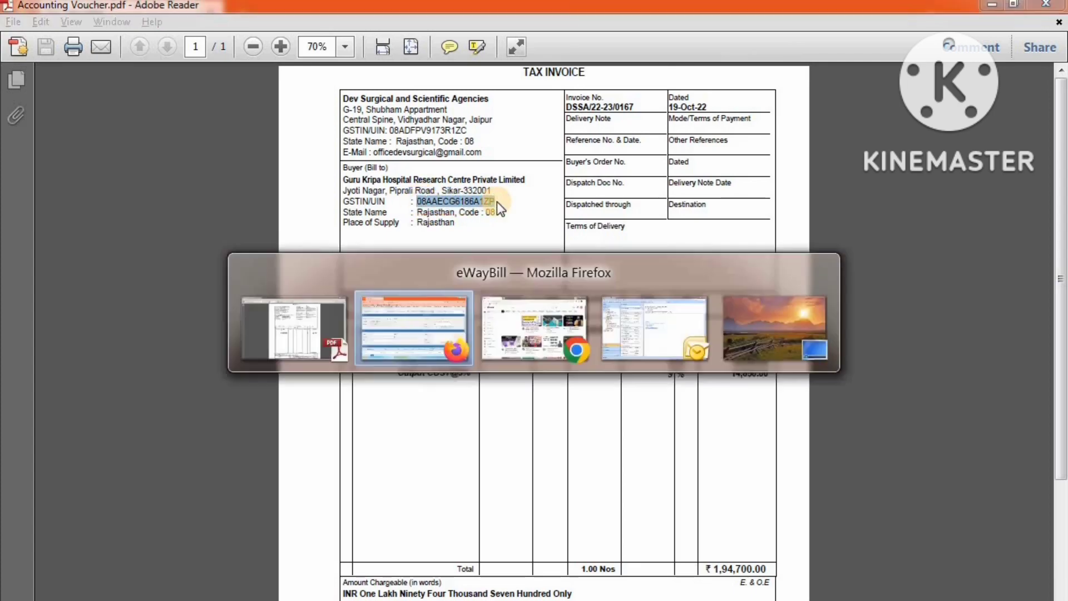
key("ctrl+v")
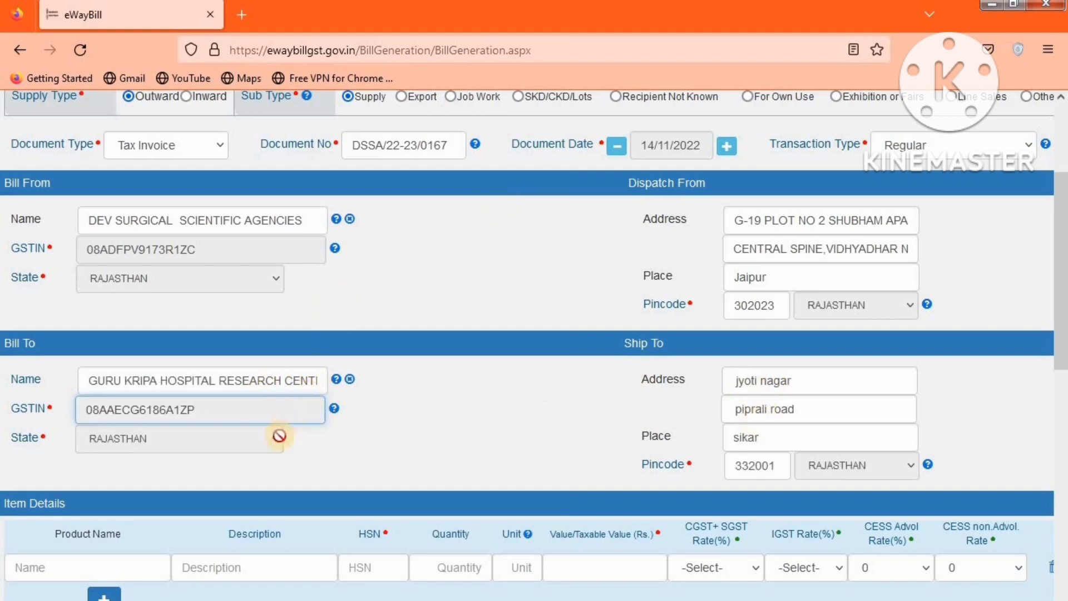
scroll(765, 434, "down", 2)
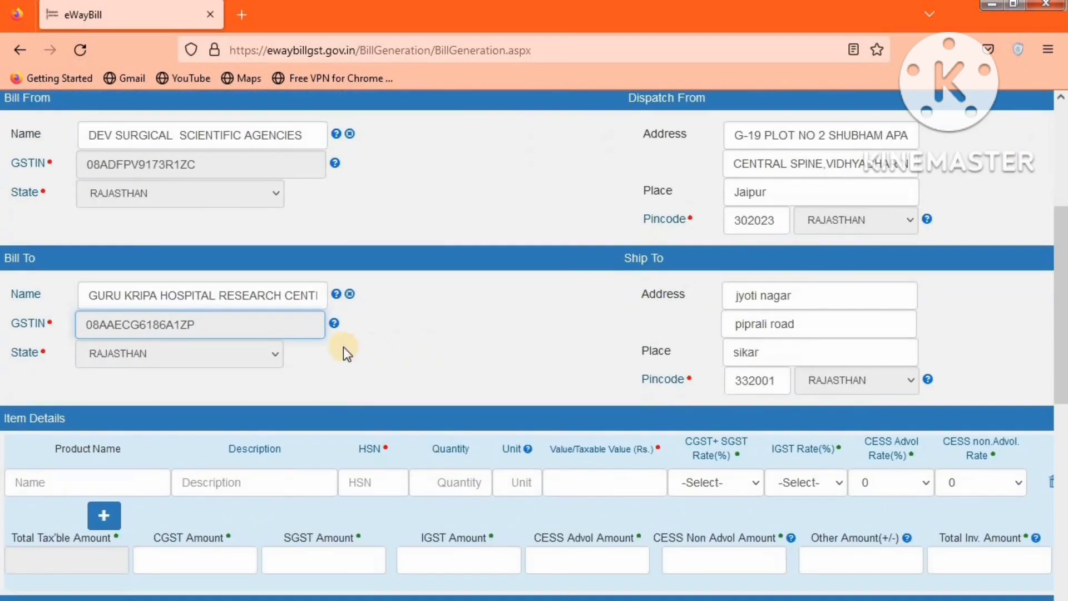
Add three extra product rows to the Item Details section and delete them again
mouse_move(335, 332)
scroll(740, 365, "down", 2)
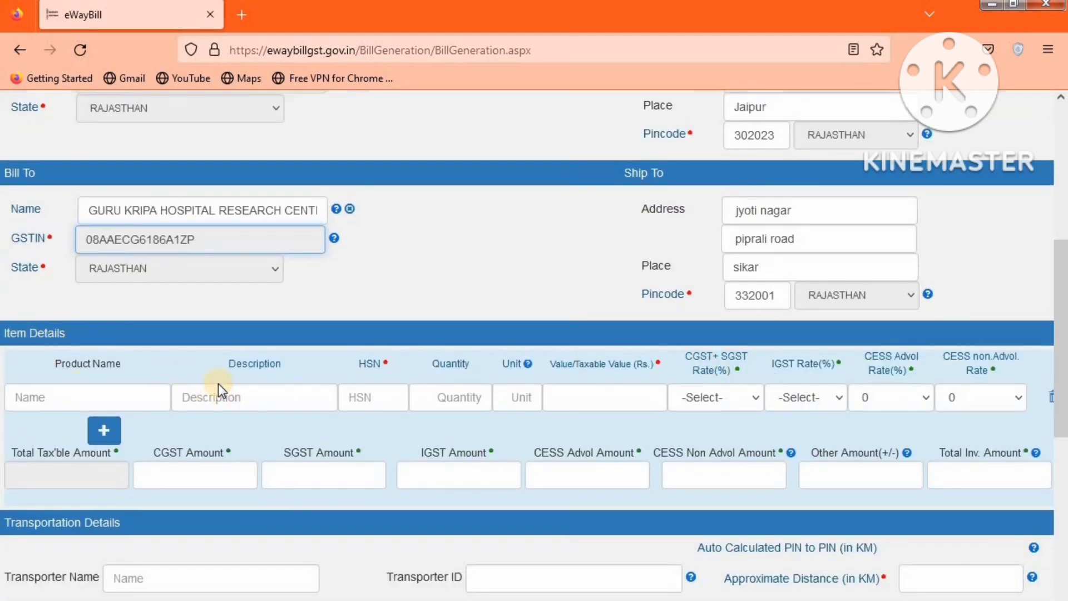
scroll(218, 383, "down", 2)
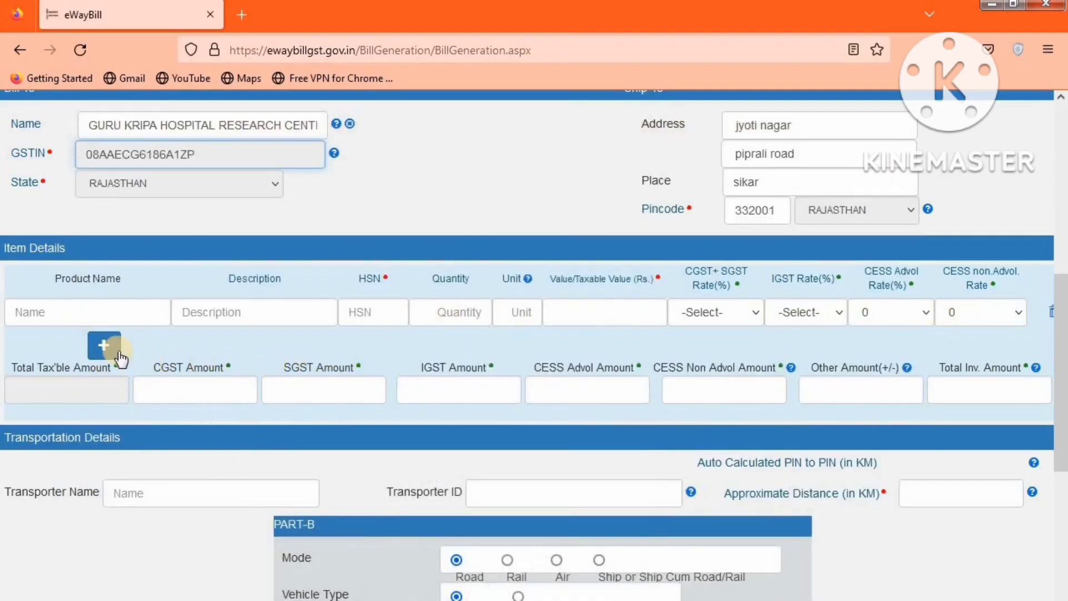
left_click(104, 345)
left_click(104, 384)
left_click(104, 423)
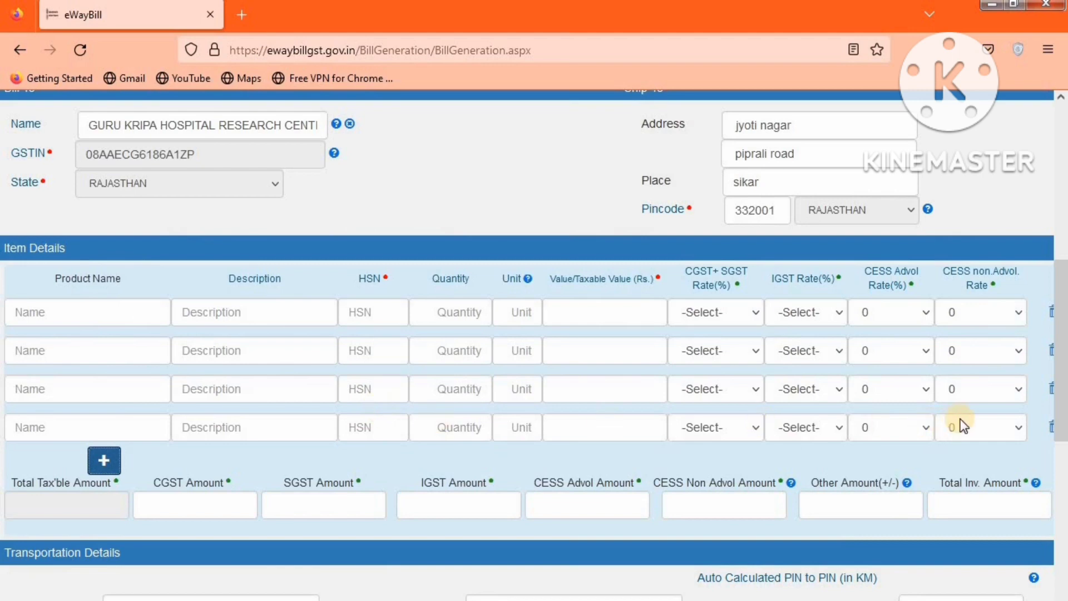
left_click(1050, 429)
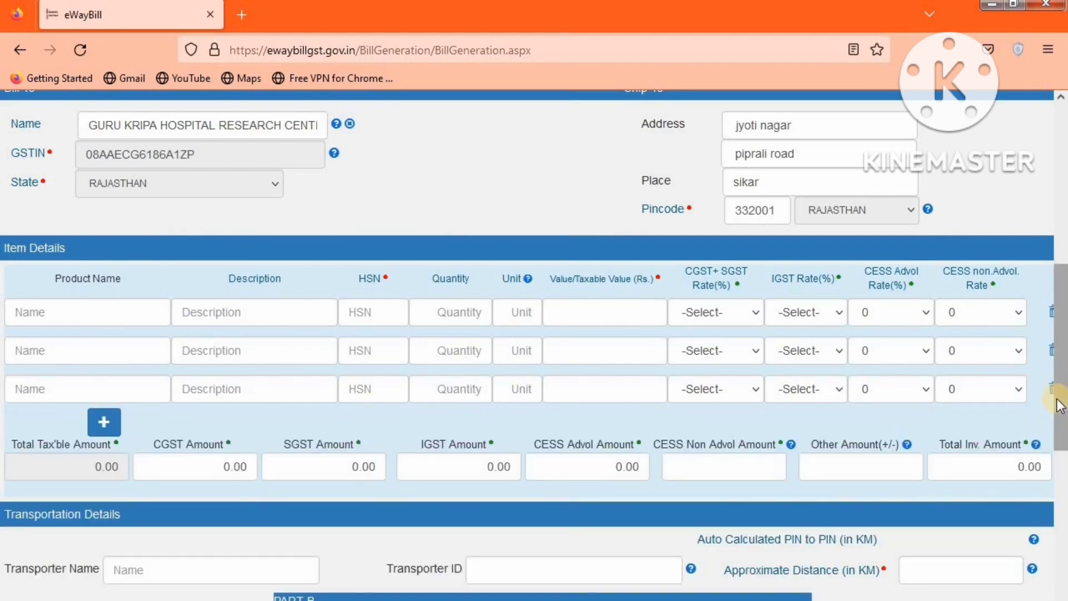
left_click(1051, 389)
left_click(1051, 352)
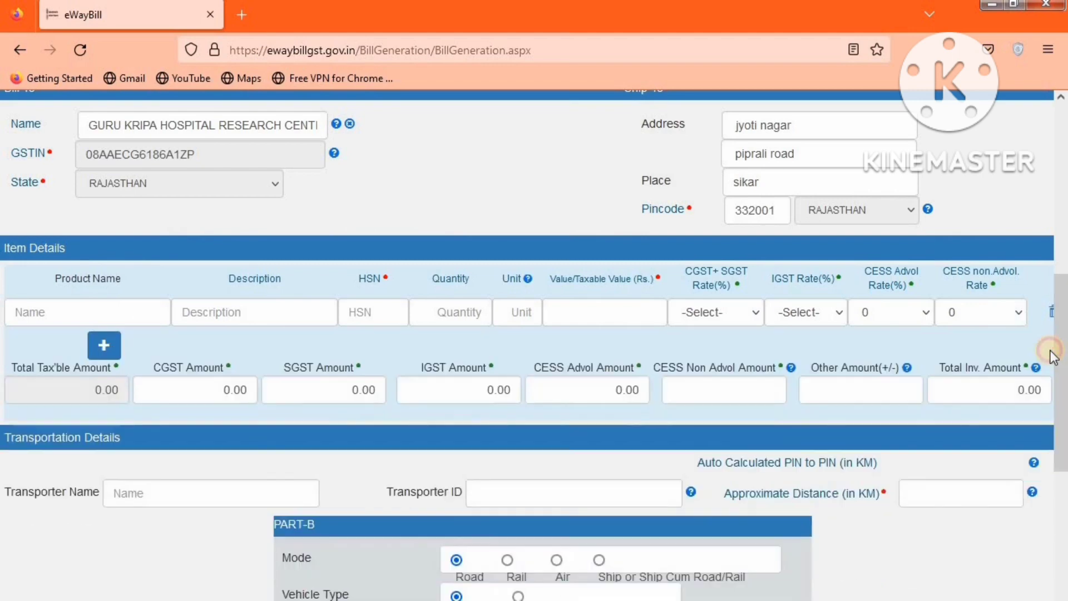
Copy the product name "Vacuum Pump 7.5 HP" from the PDF tax invoice into the item's Product Name
left_click(136, 315)
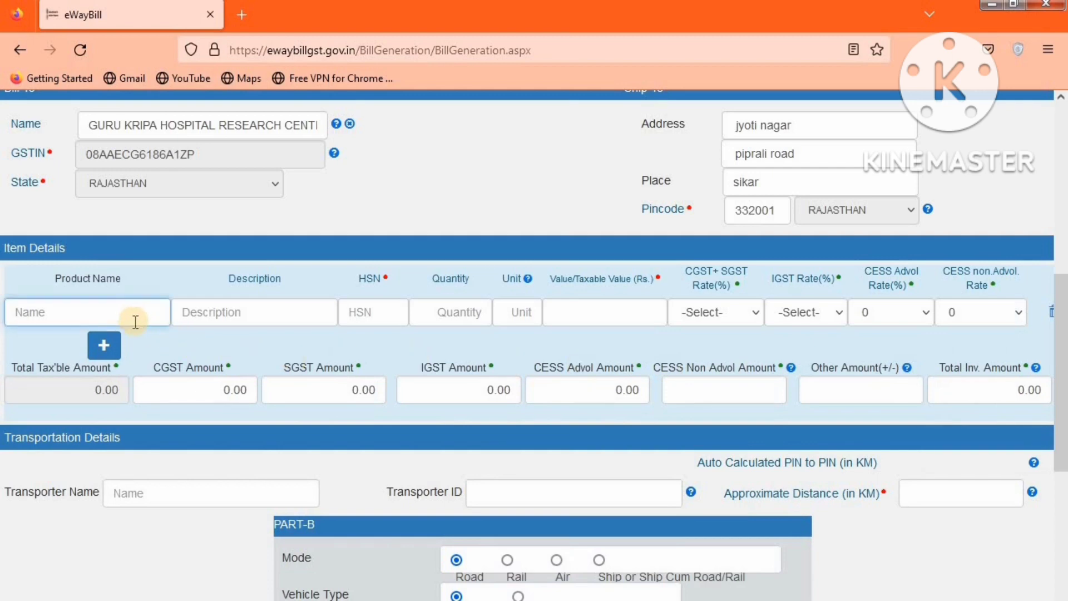
left_click(408, 599)
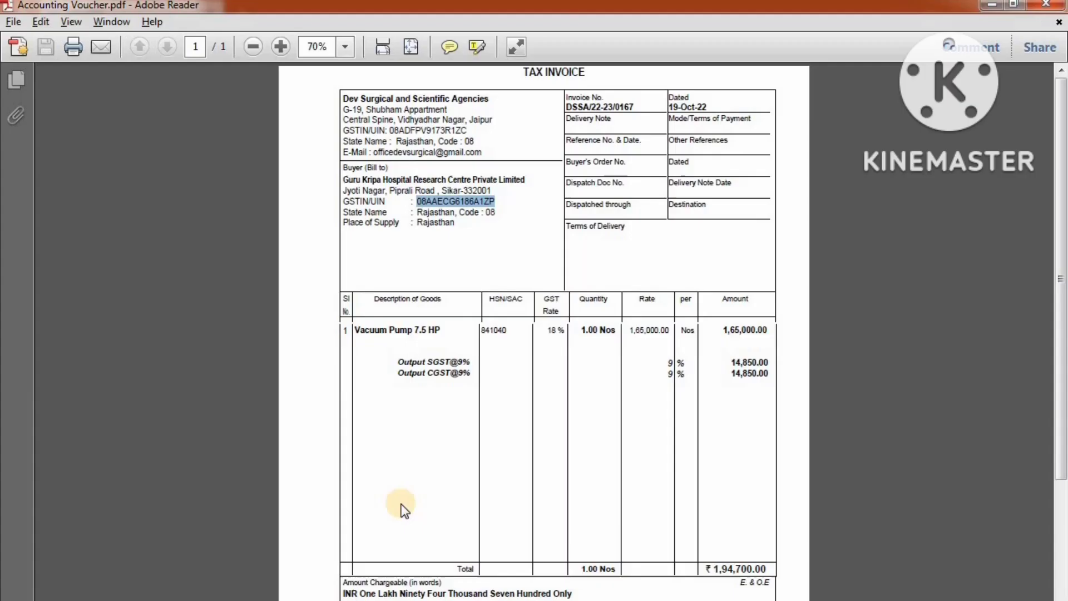
left_click_drag(449, 330, 376, 333)
key("ctrl+c")
key("alt+Tab")
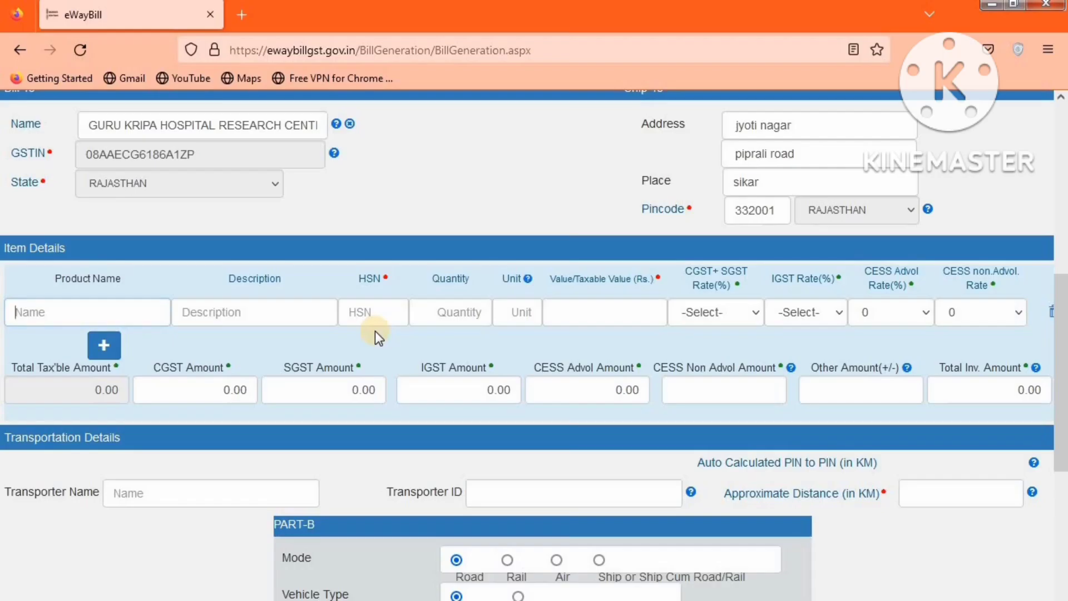
key("ctrl+v")
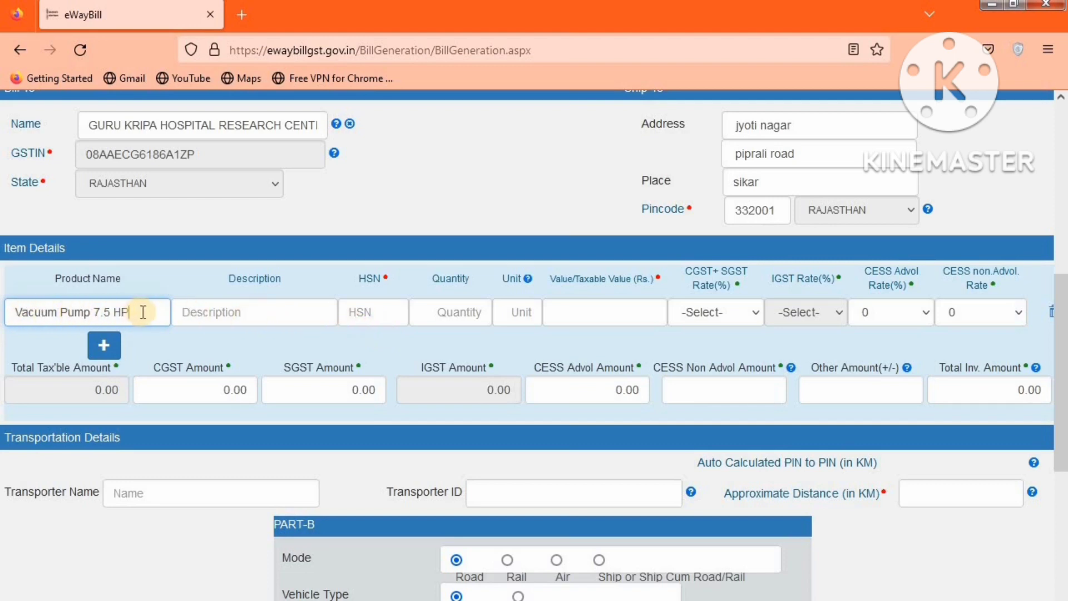
Look up the vacuum pump's HSN on the PDF tax invoice and enter 8410 as the item's HSN
left_click(238, 313)
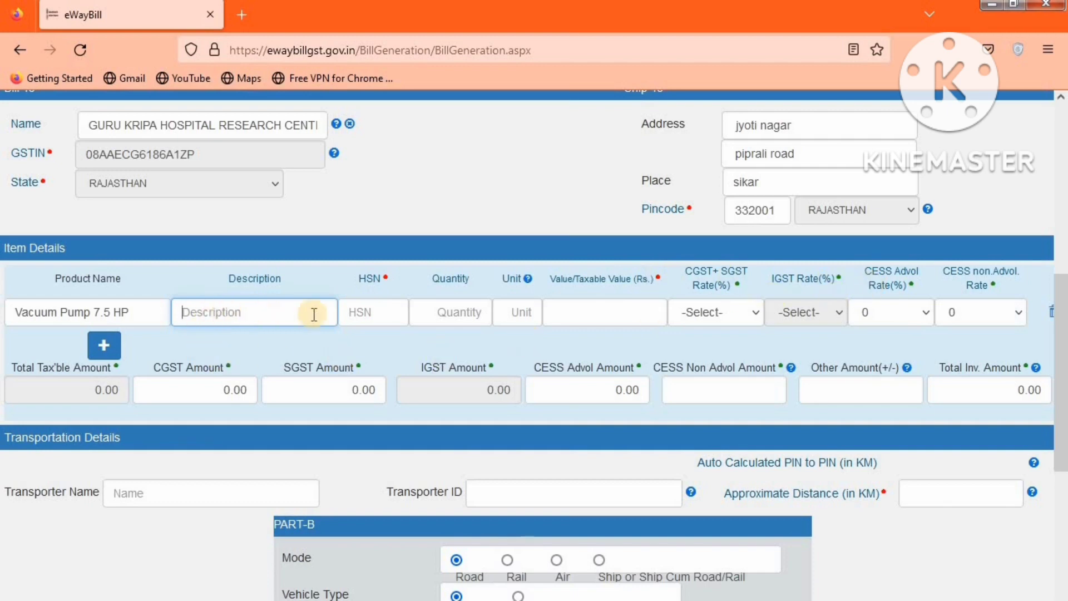
left_click(367, 315)
key("alt+Tab")
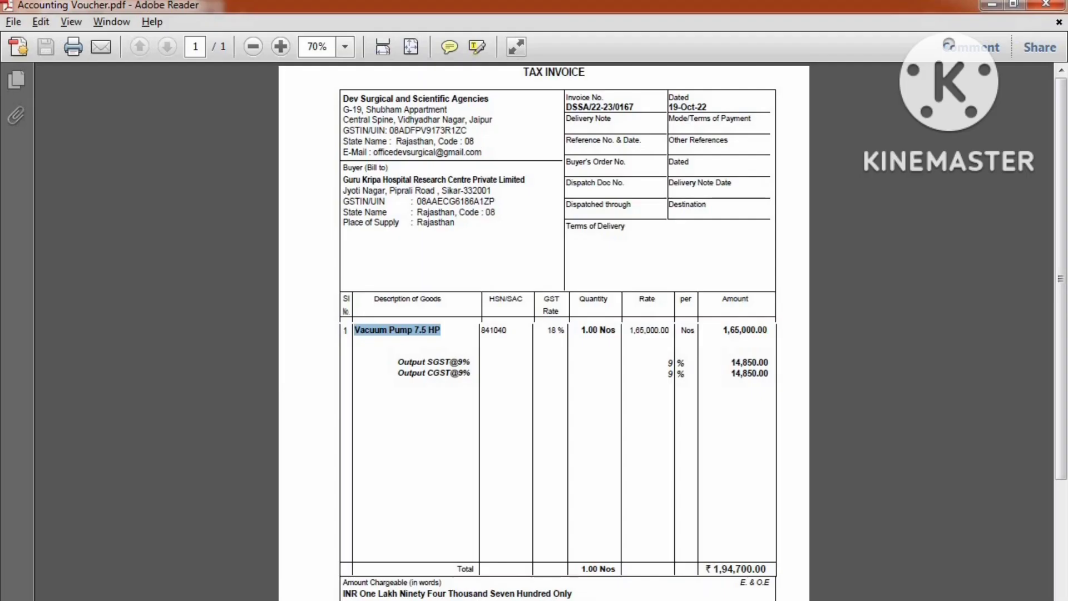
key("alt+Tab")
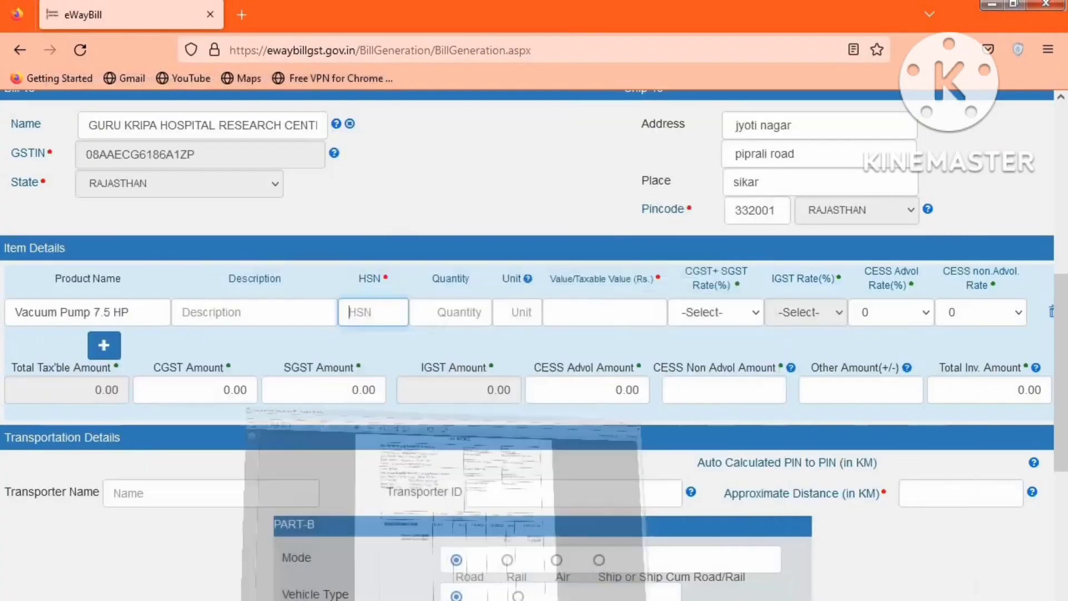
type("8410")
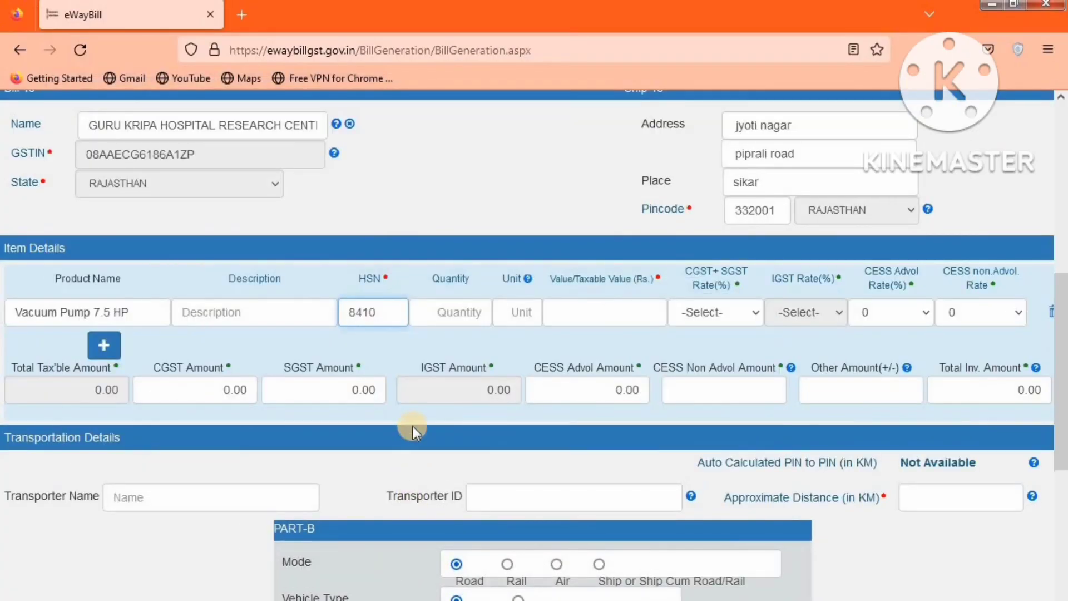
Check the pump's amount on the PDF tax invoice and set the item's taxable value to 165000
left_click(592, 314)
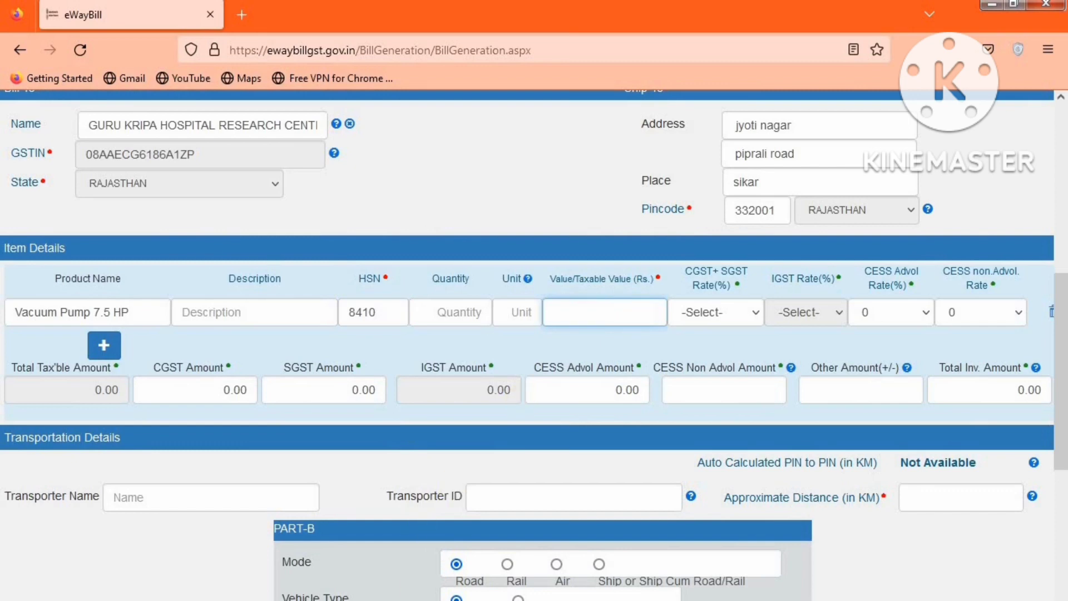
key("alt+Tab")
left_click_drag(723, 329, 768, 331)
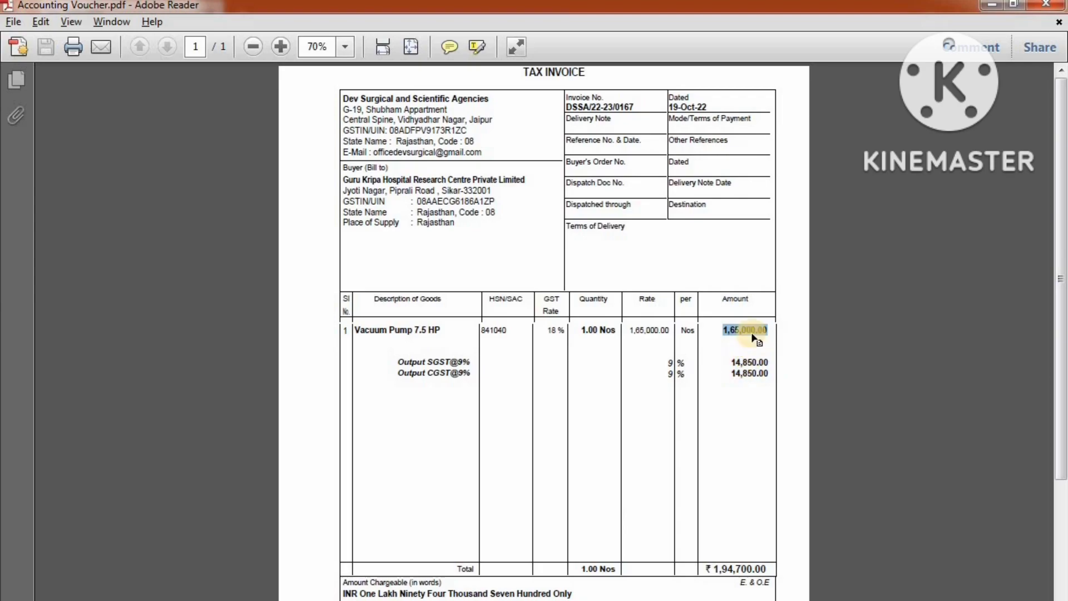
key("alt+Tab")
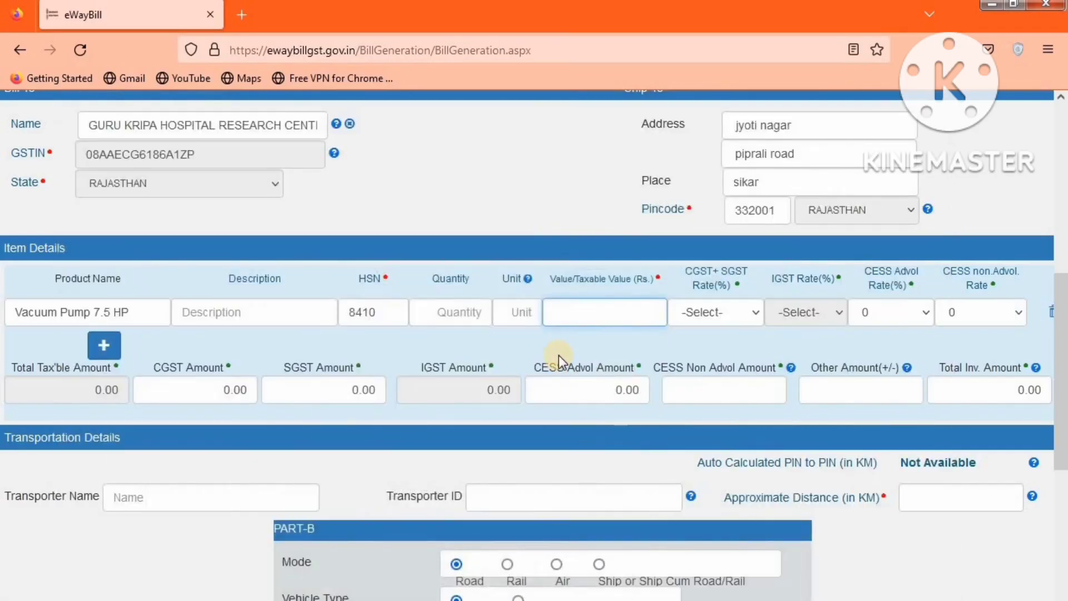
type("16500")
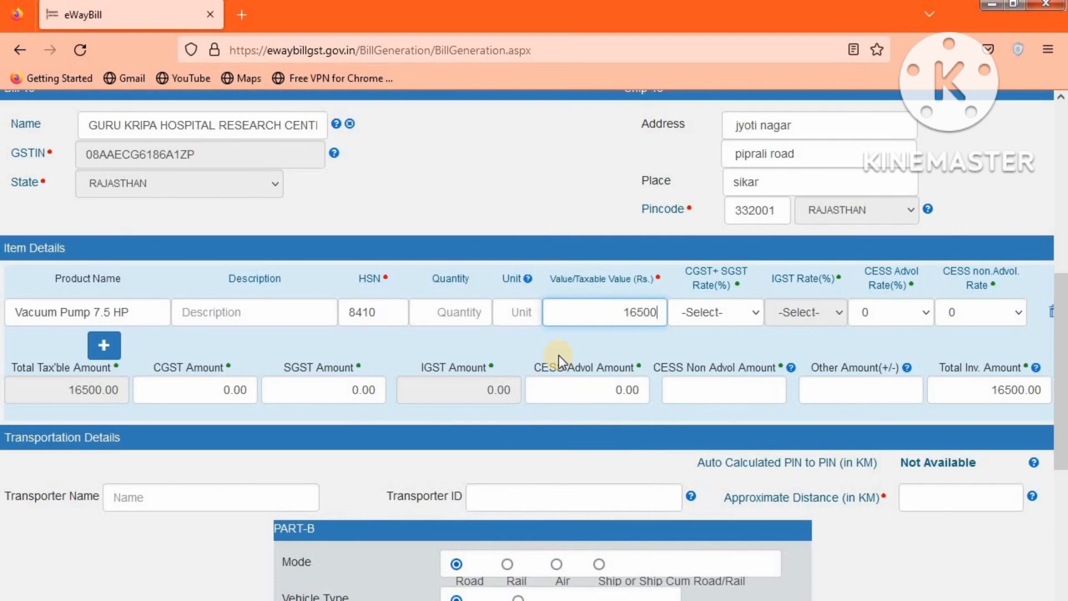
type("0")
Compare the dispatch and ship-to places, check the invoice's tax rates, and set the item's CGST+SGST rate to 9 + 9
left_click_drag(763, 184, 735, 179)
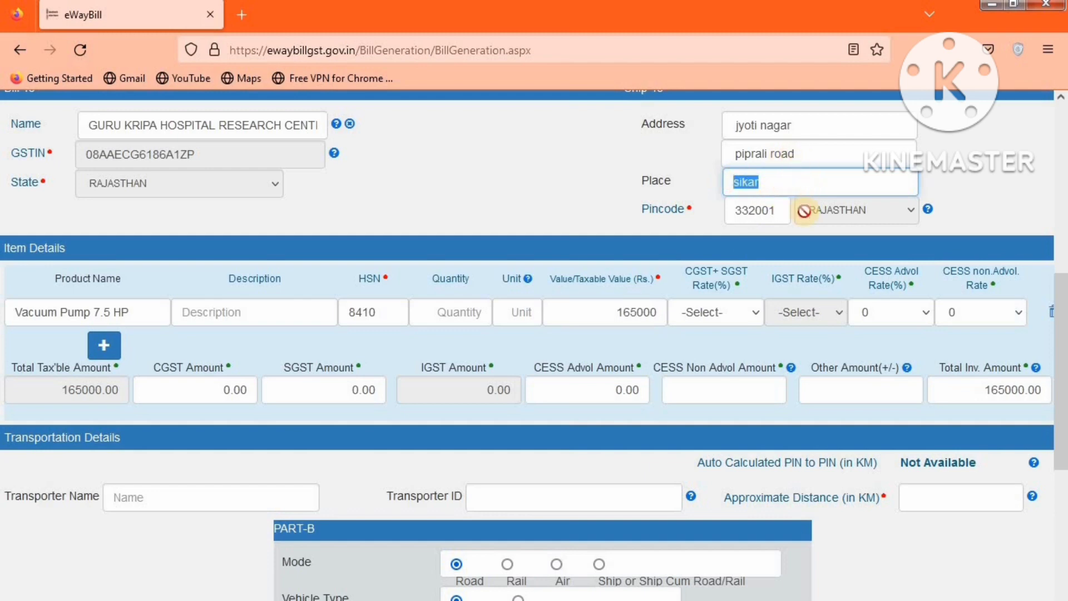
scroll(804, 209, "up", 2)
left_click_drag(769, 107, 735, 107)
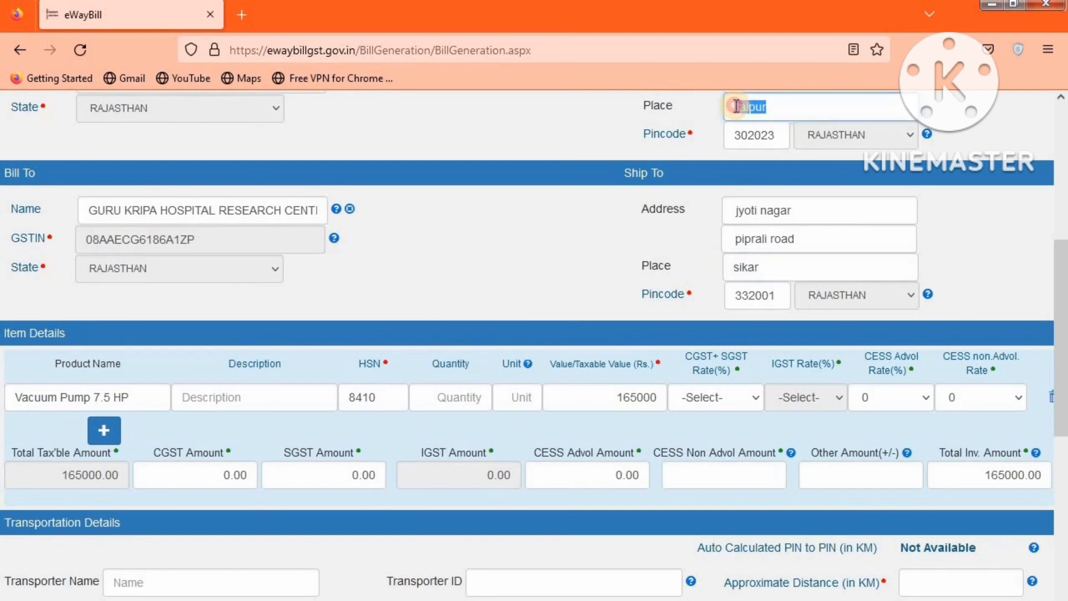
scroll(846, 240, "down", 2)
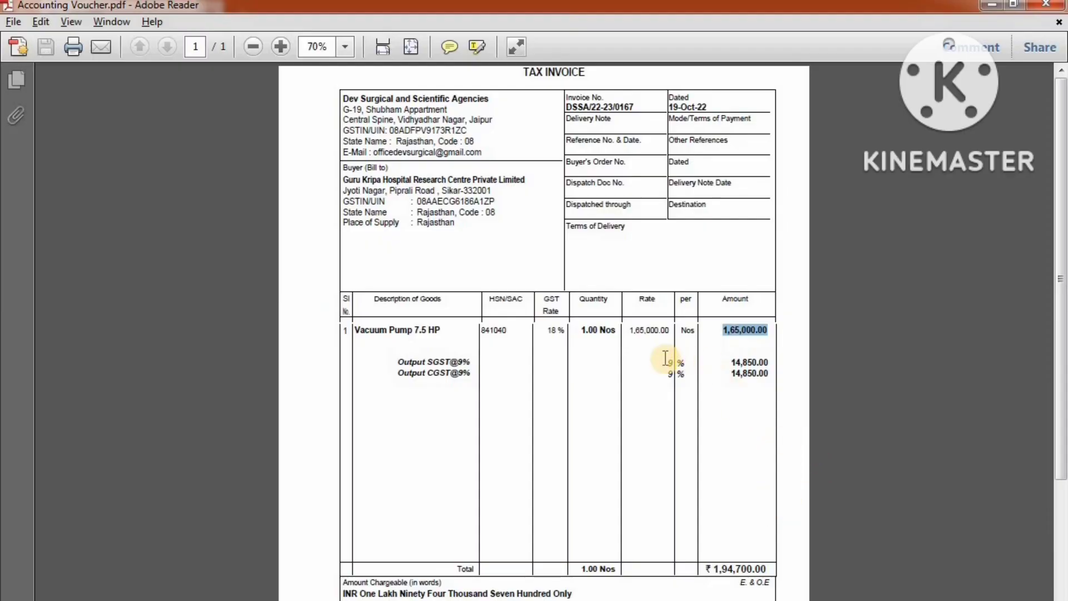
left_click_drag(668, 359, 675, 375)
left_click(724, 444)
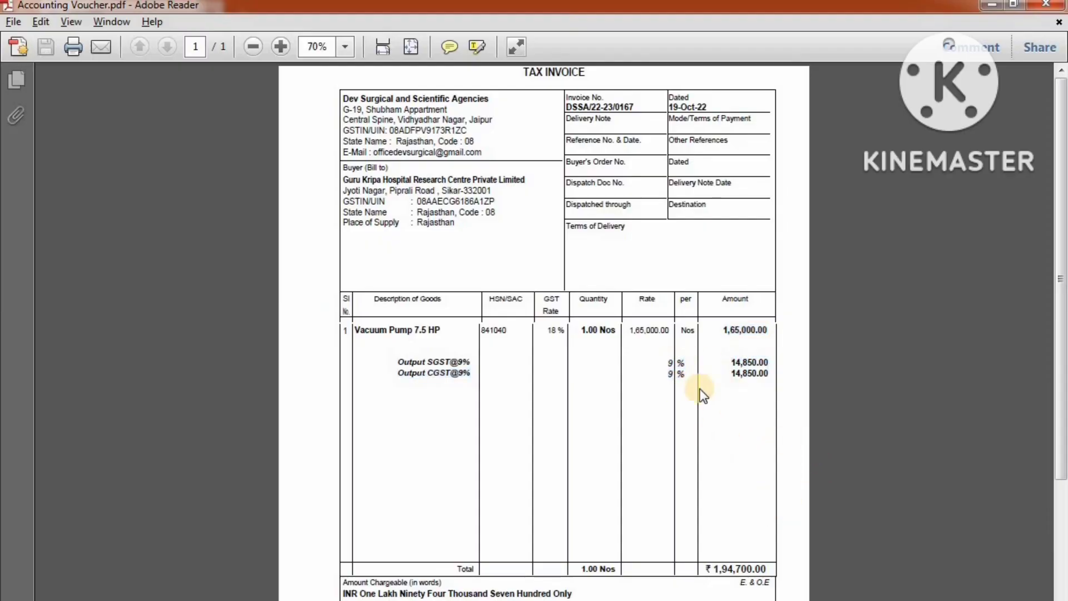
left_click_drag(571, 330, 543, 330)
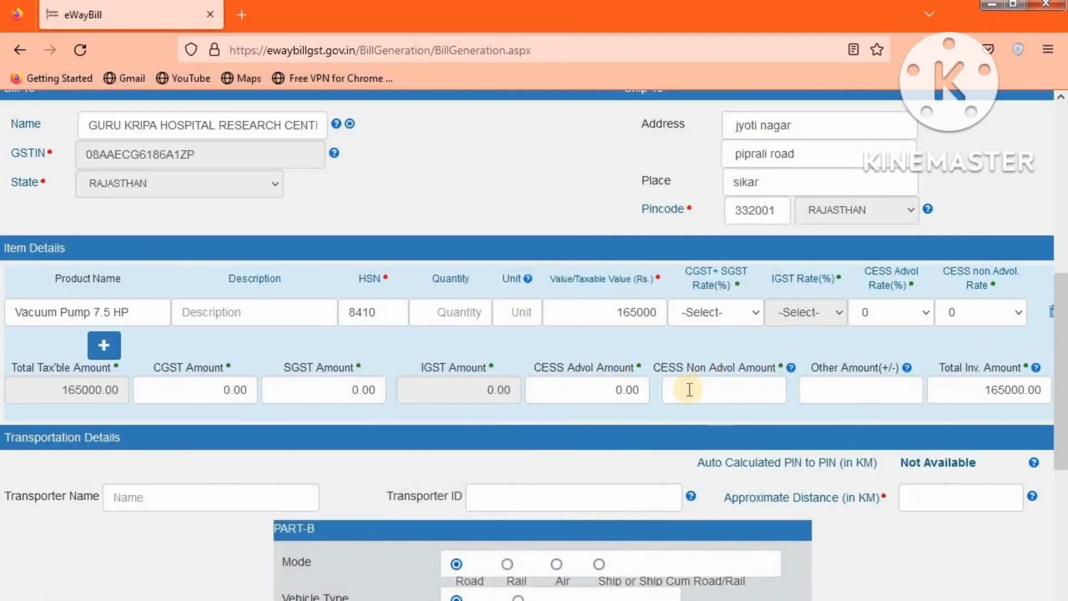
left_click(759, 312)
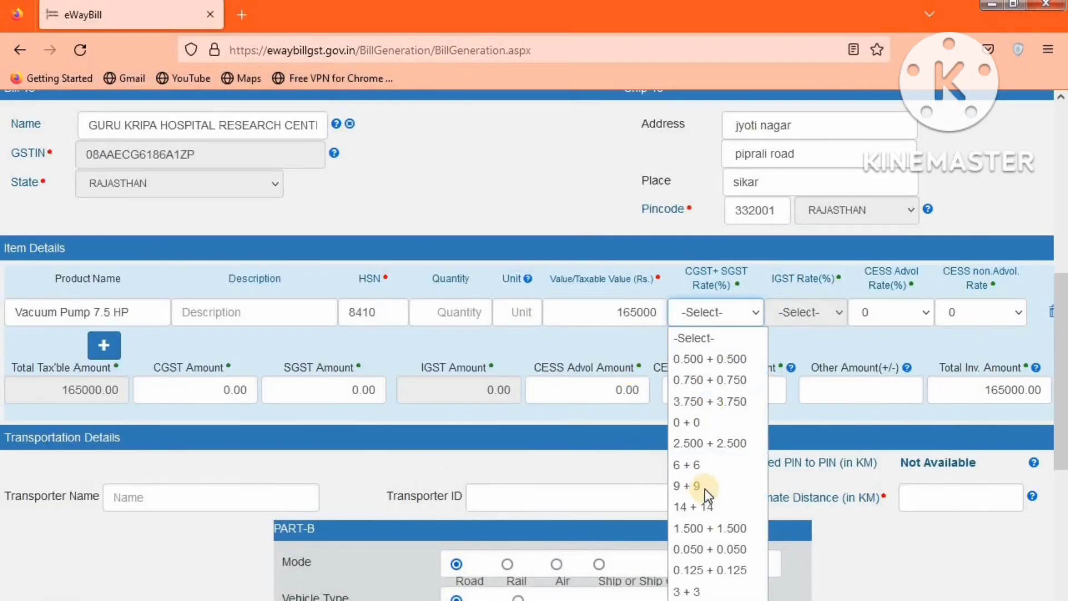
left_click(707, 487)
Compare the form's total invoice amount with the grand total on the PDF tax invoice
scroll(784, 423, "down", 2)
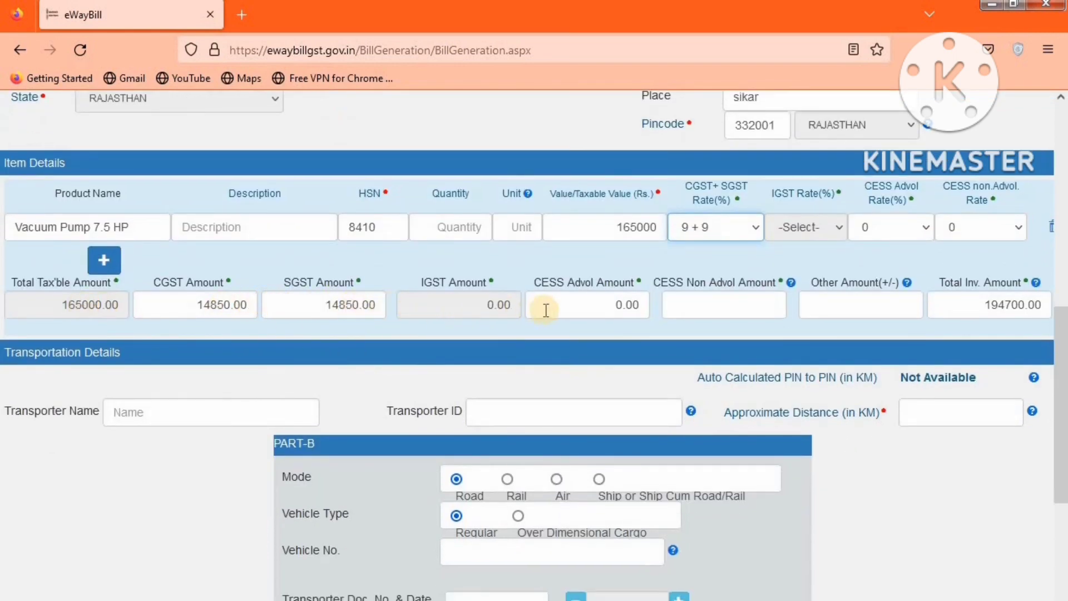
left_click_drag(982, 305, 1038, 305)
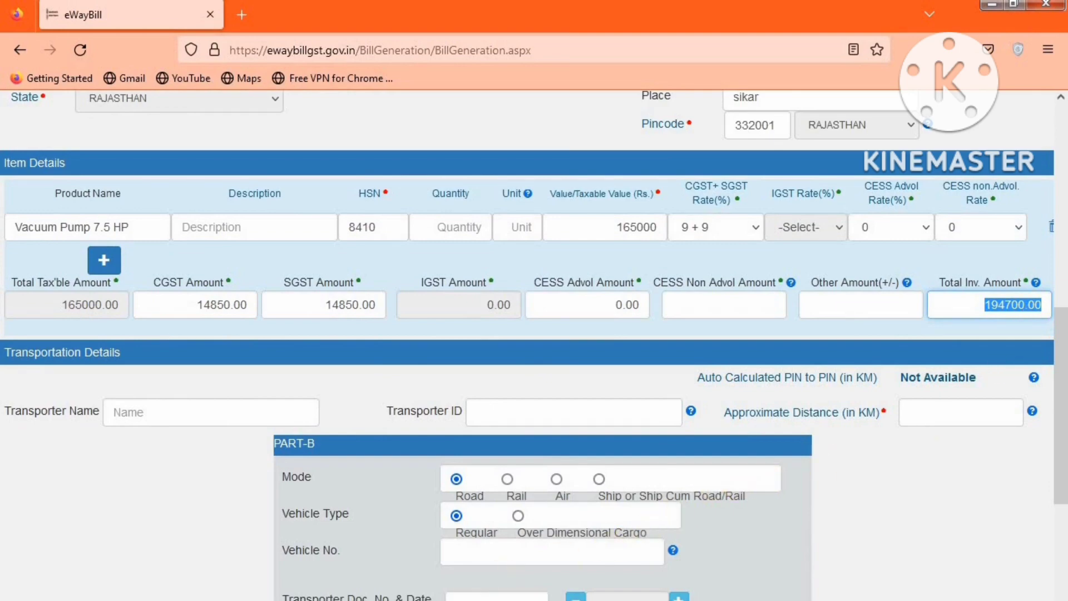
left_click(384, 600)
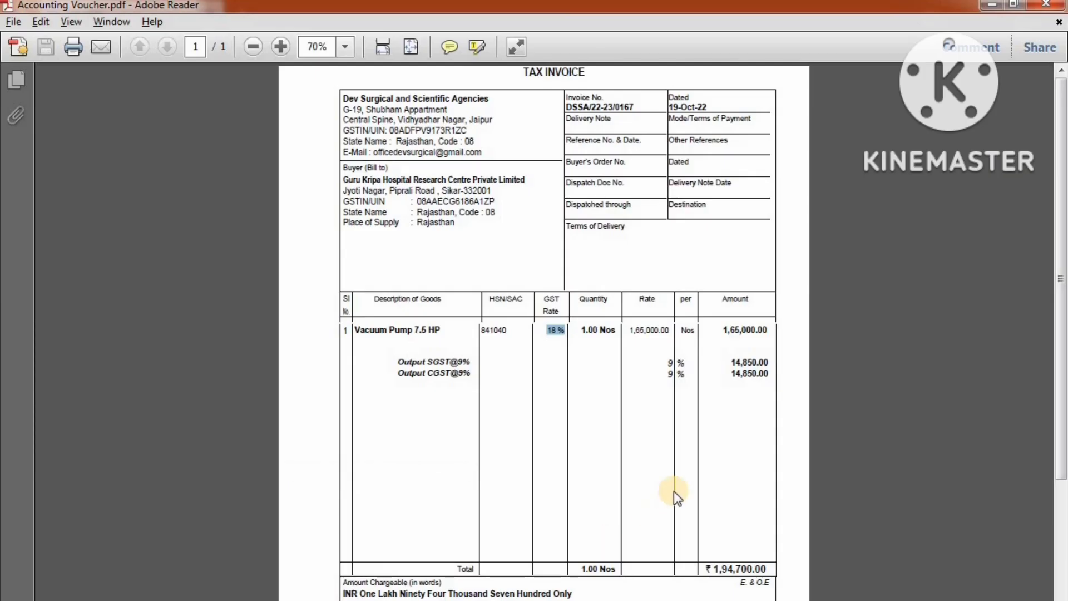
scroll(675, 493, "down", 3)
left_click_drag(715, 490, 767, 490)
key("alt+Tab")
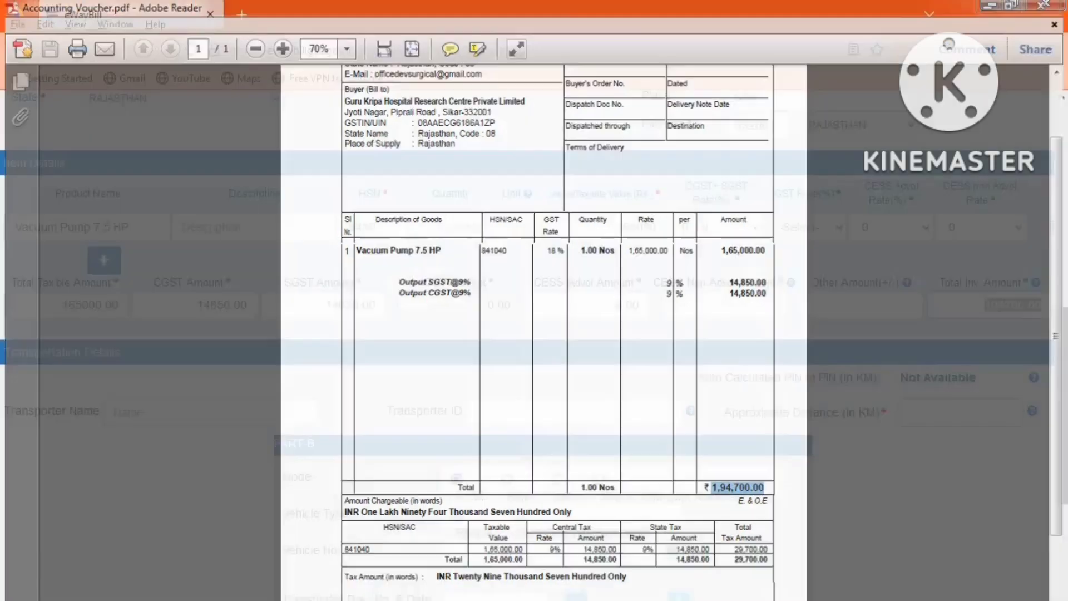
left_click(986, 304)
left_click_drag(986, 304, 1046, 305)
Enter the vehicle's registration number in Part-B of the transportation details
scroll(754, 383, "down", 3)
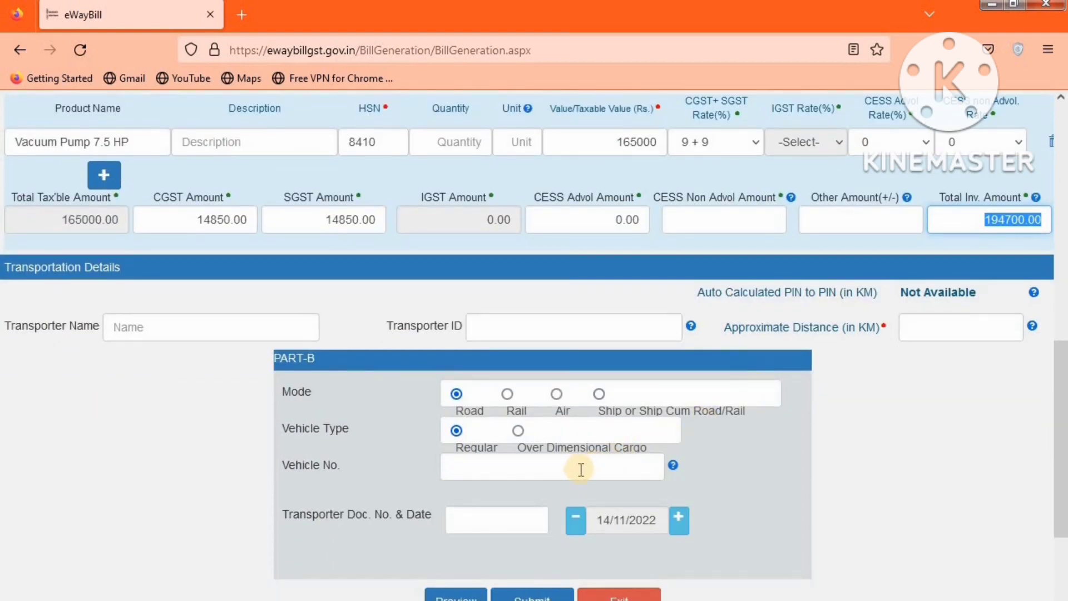
scroll(457, 392, "down", 3)
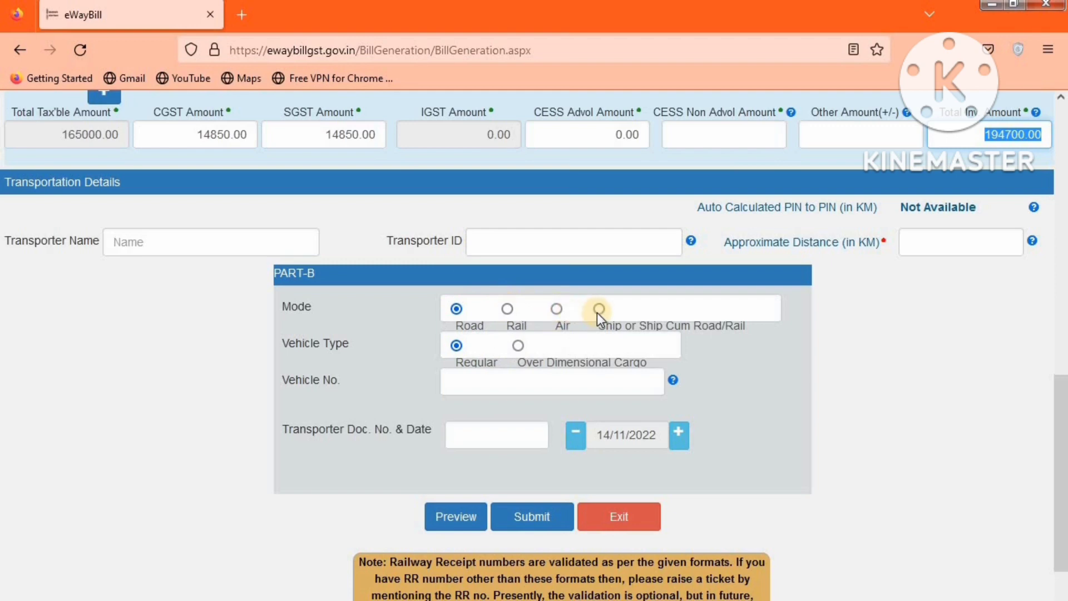
left_click(519, 384)
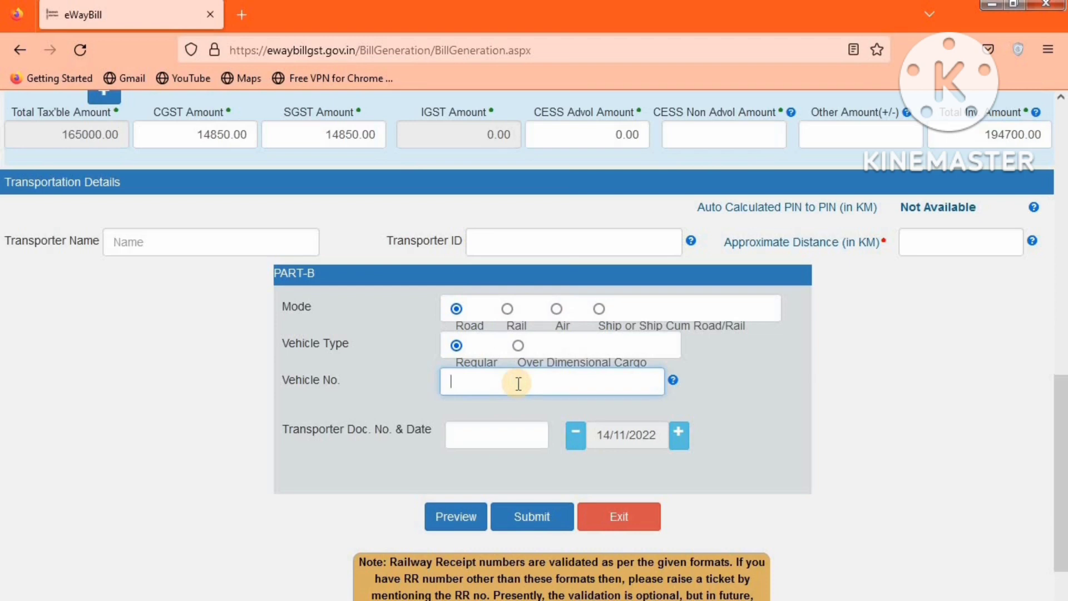
type("RJ14GF4987")
Try to preview the e-way bill, dismiss the alert, and set the approximate distance to 110 km
left_click(460, 517)
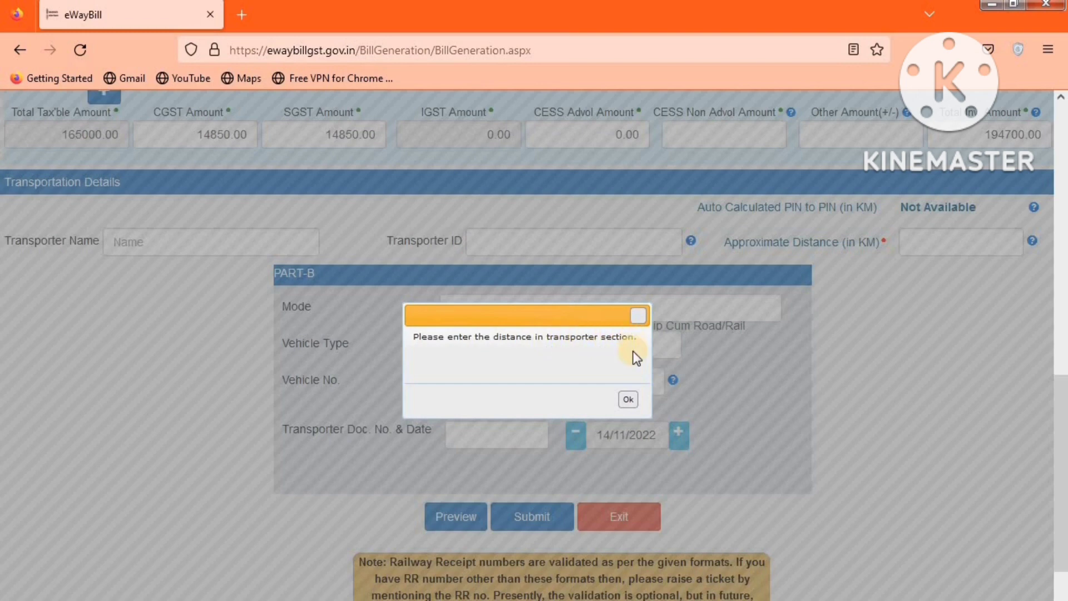
left_click(628, 400)
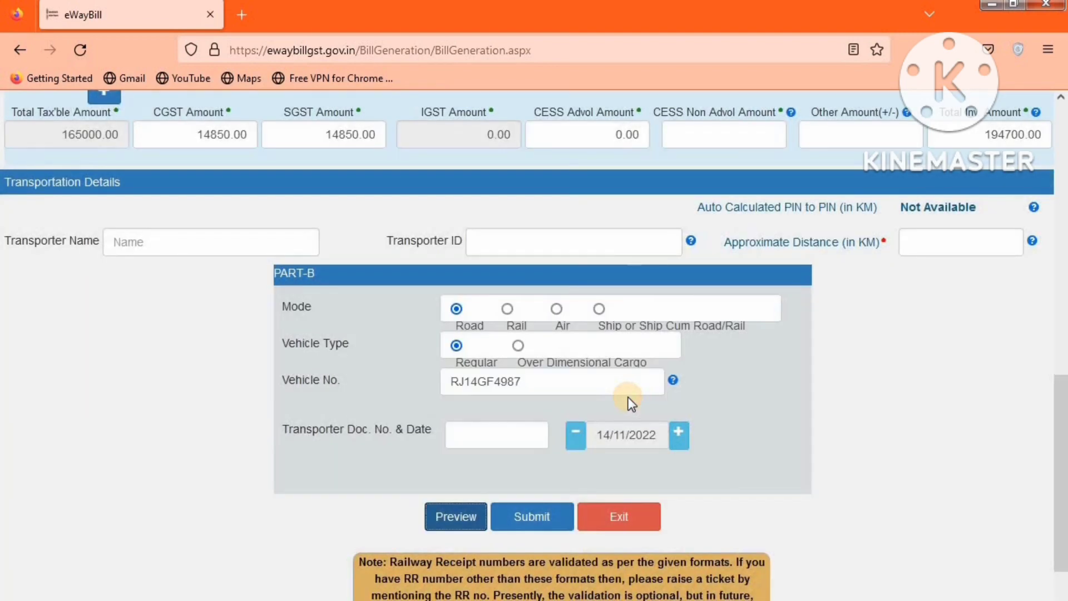
left_click(913, 243)
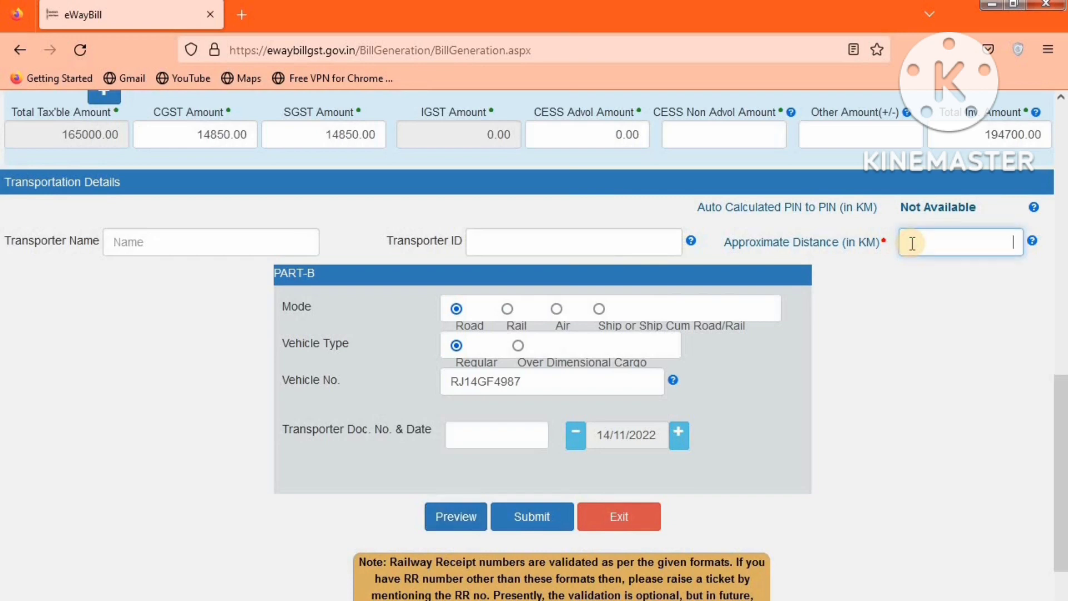
type("110")
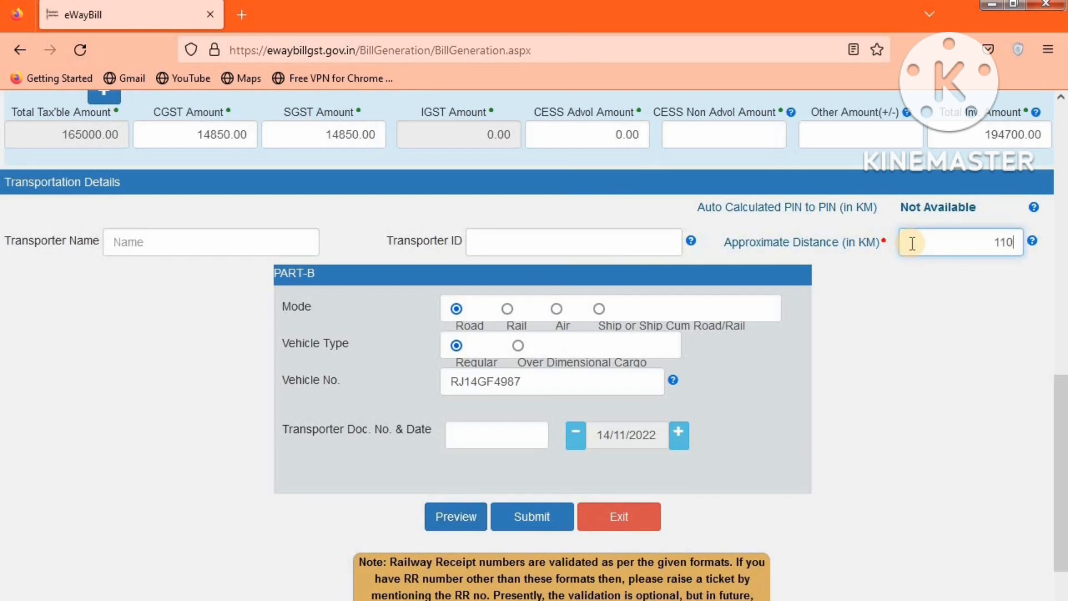
Preview the e-way bill, review its parties, item, total amount and transporter details, and return to the form
left_click(453, 514)
left_click(608, 395)
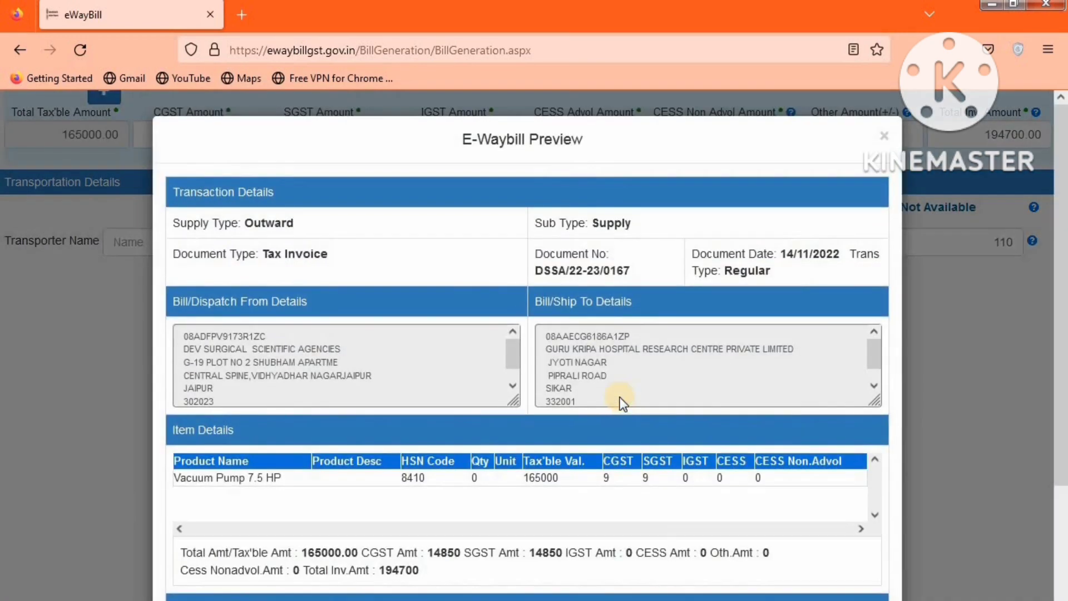
scroll(622, 402, "down", 1)
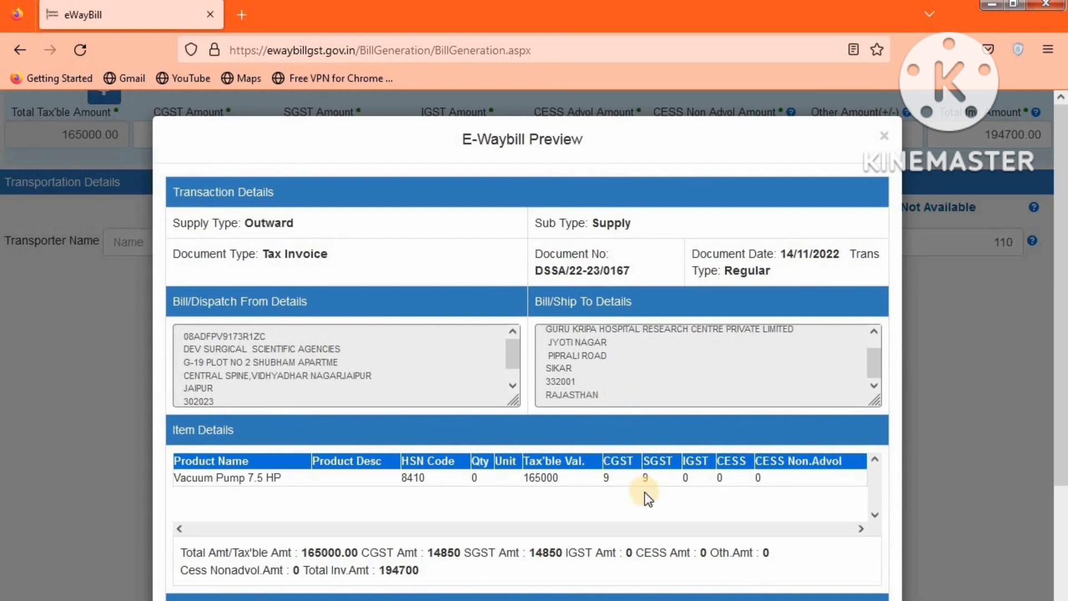
scroll(644, 494, "down", 3)
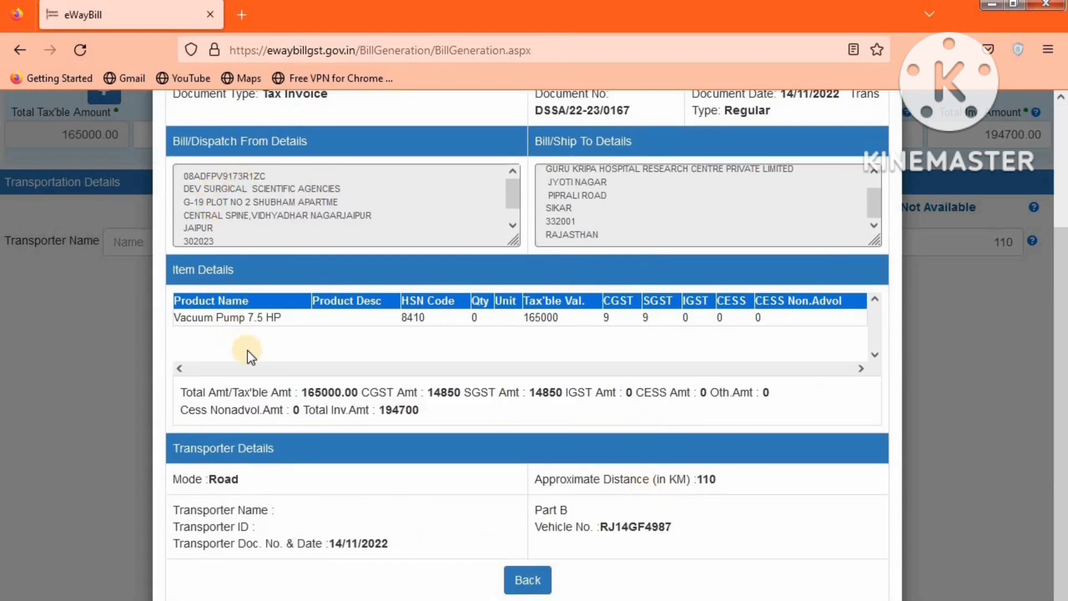
left_click_drag(420, 411, 369, 410)
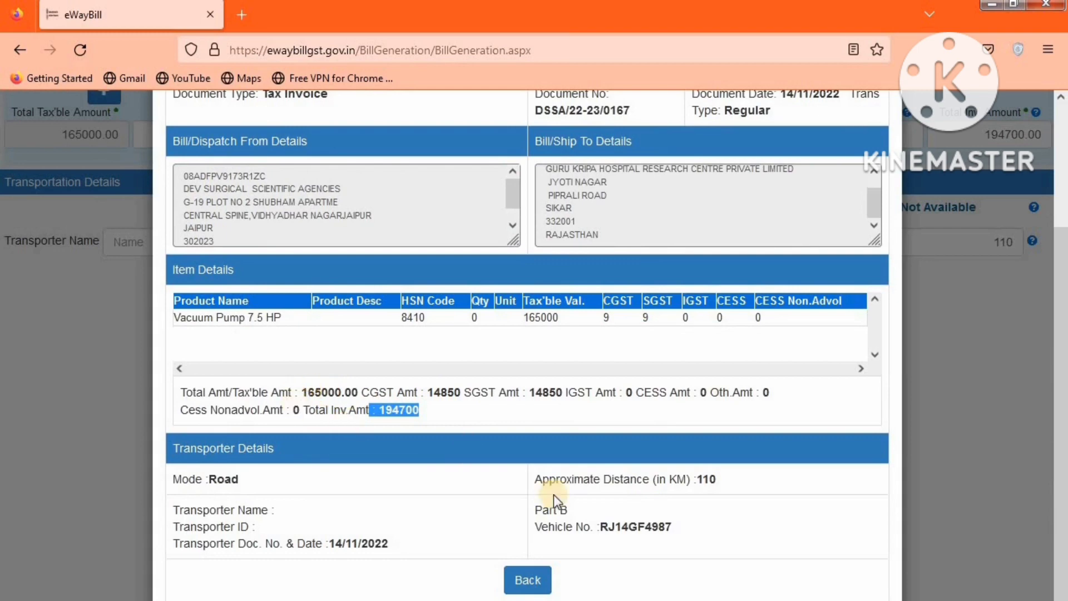
left_click(527, 579)
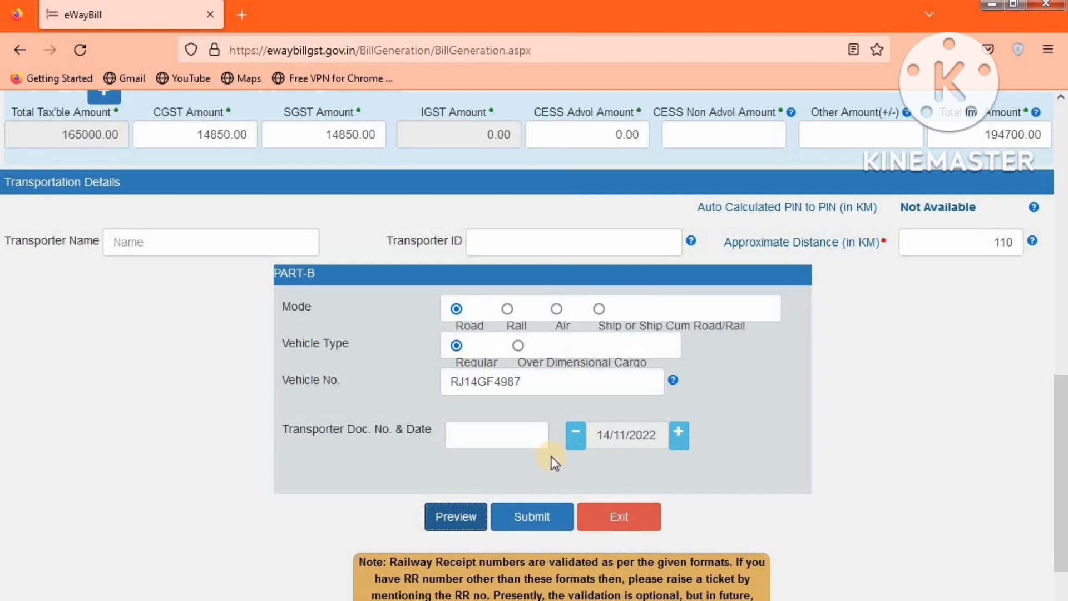
scroll(552, 457, "up", 4)
scroll(552, 456, "down", 5)
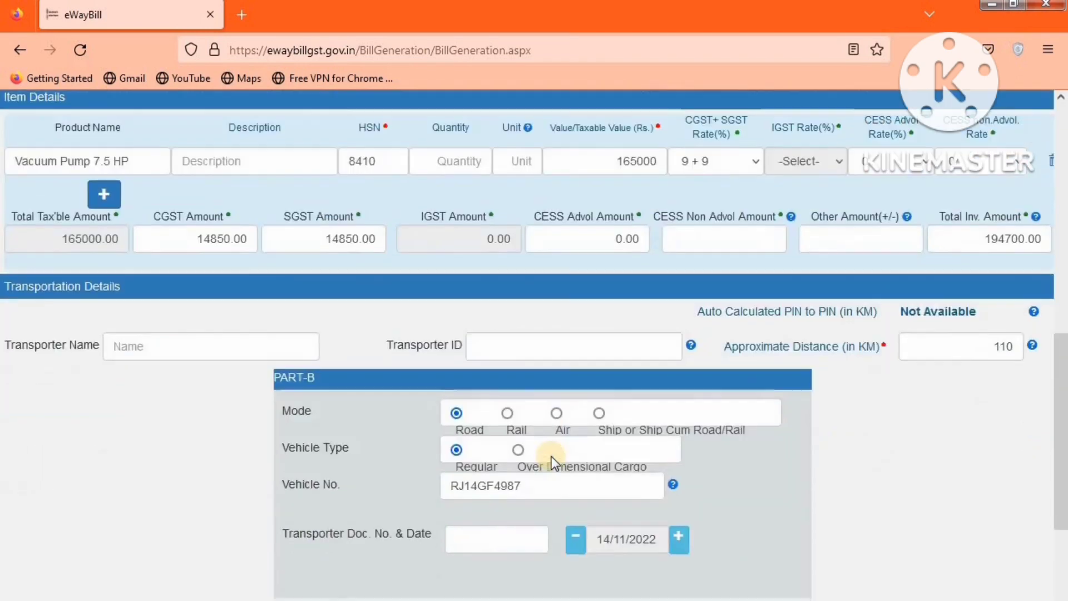